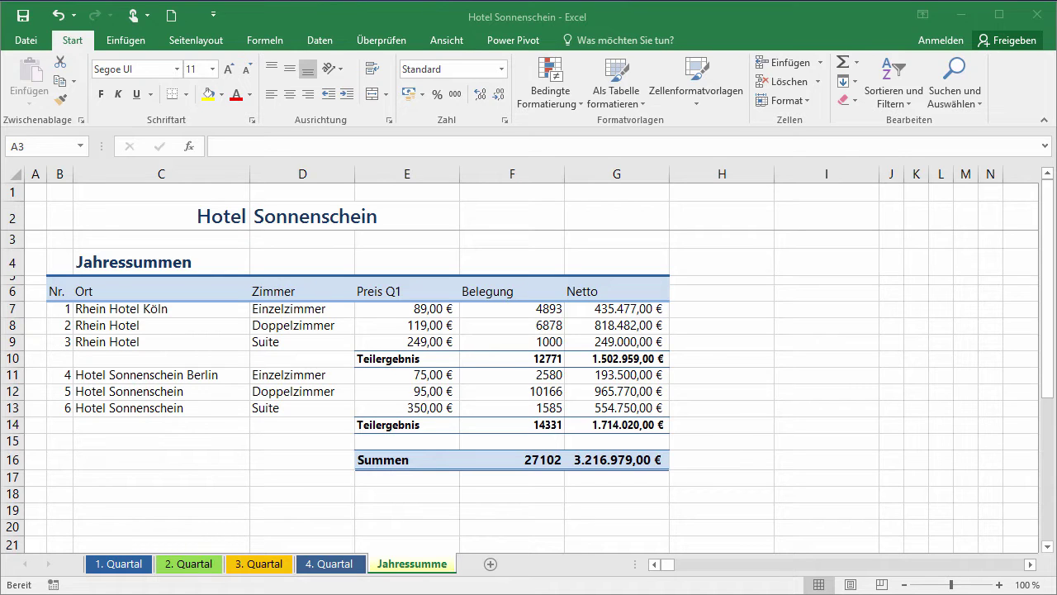
- Page down to the Statistik table with occupancy quotas from 55% to 81%
key("Page_Down")
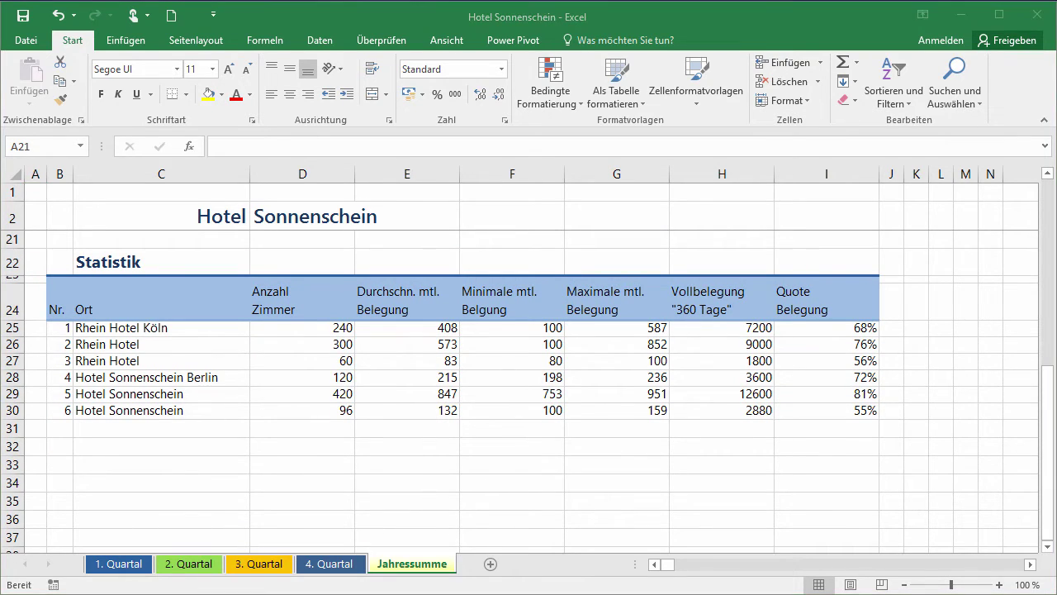
left_click(564, 102)
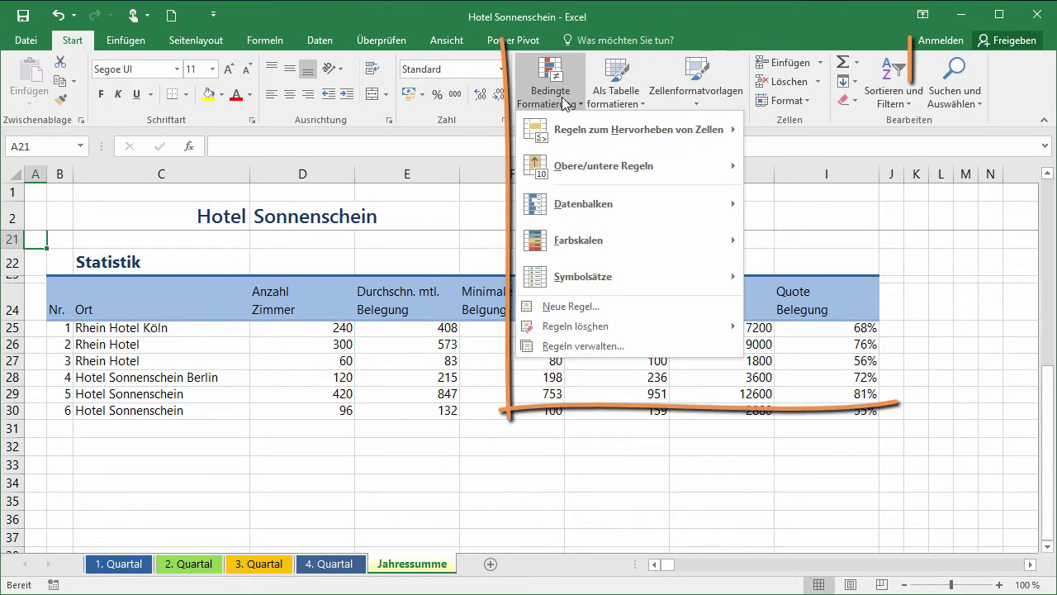
mouse_move(564, 134)
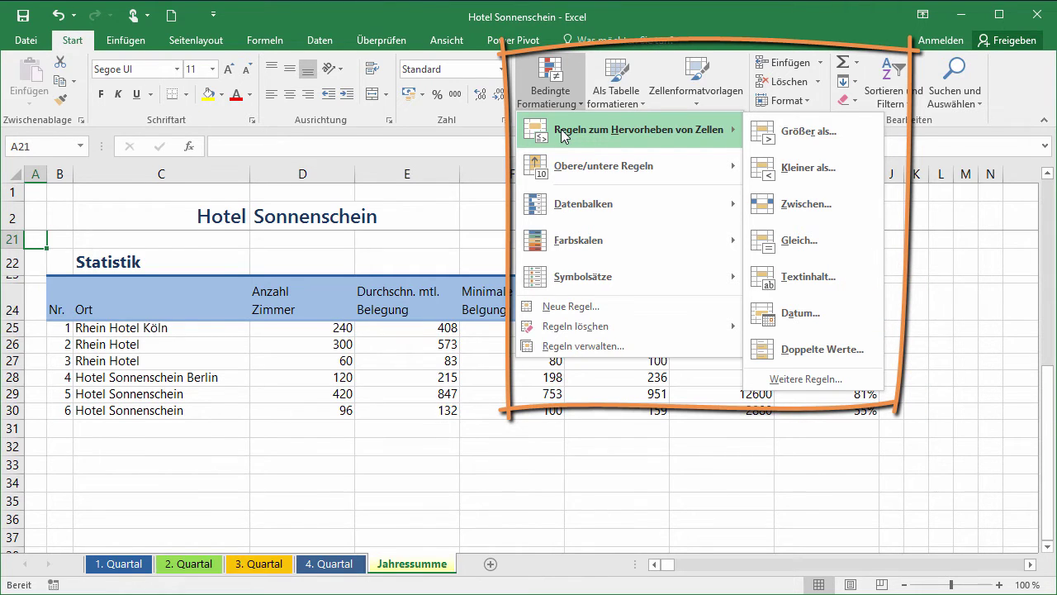
key("Escape")
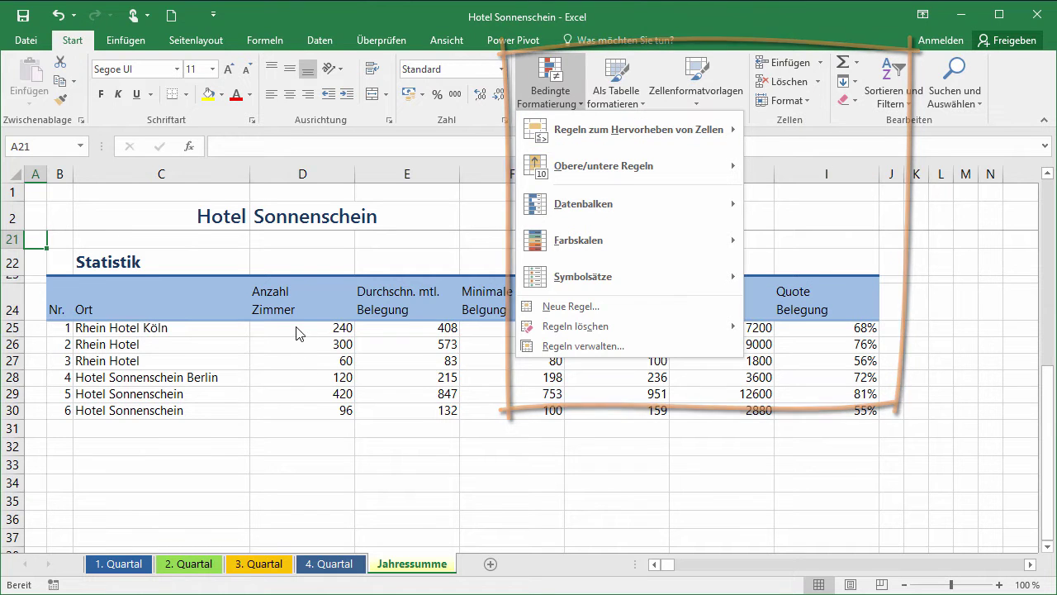
key("Escape")
left_click_drag(298, 328, 297, 408)
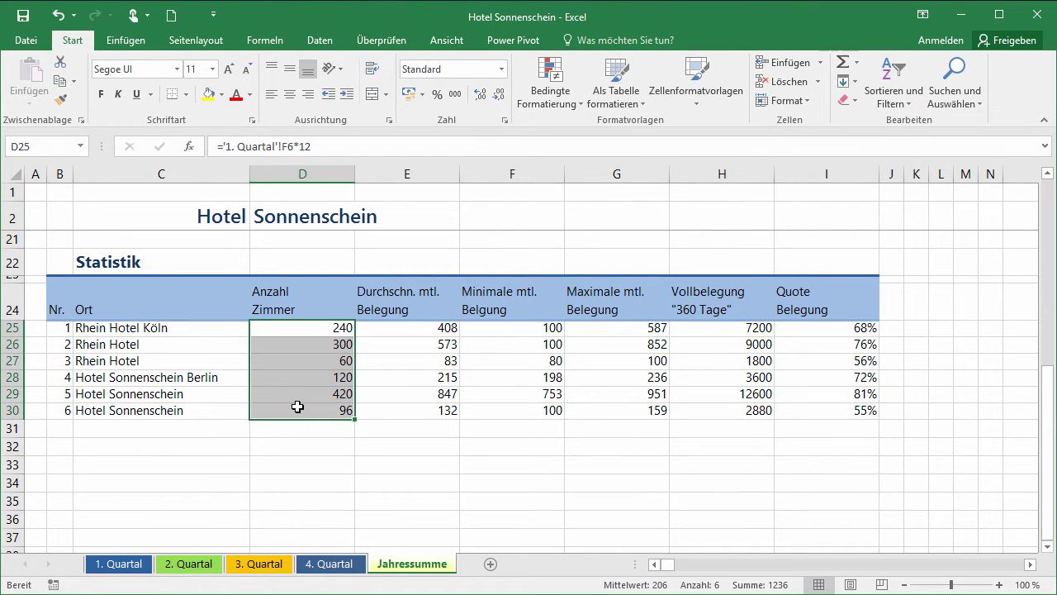
- Apply blue gradient data bars to the Anzahl Zimmer cells D25:D30
left_click(576, 103)
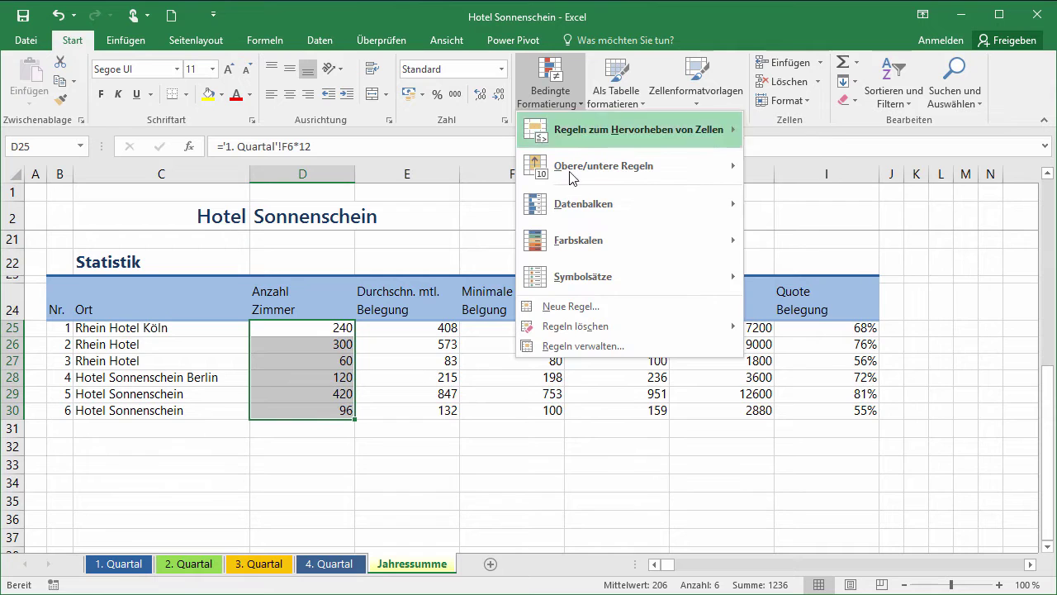
mouse_move(577, 207)
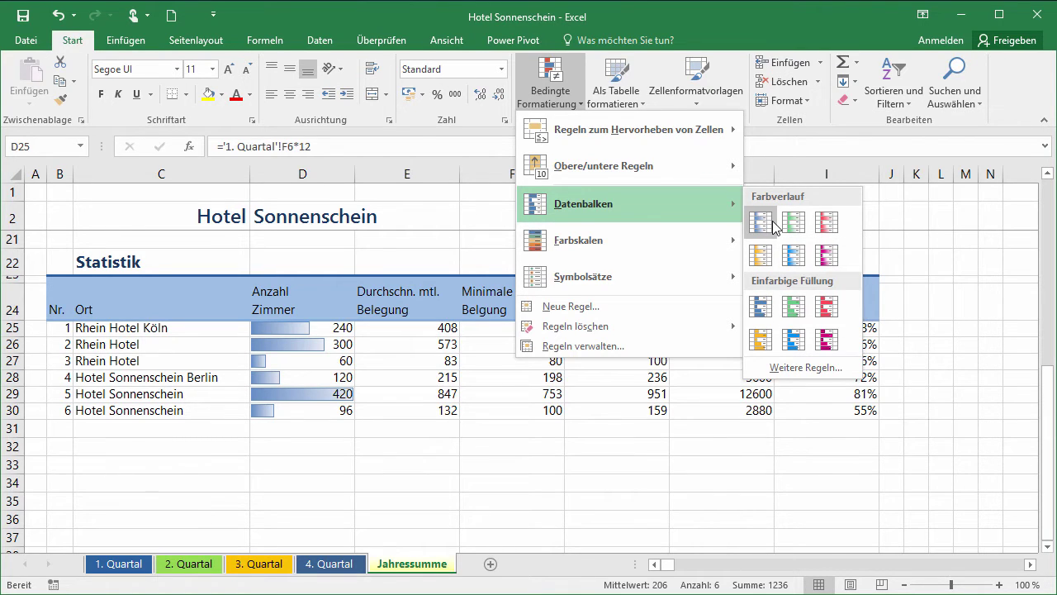
left_click(775, 226)
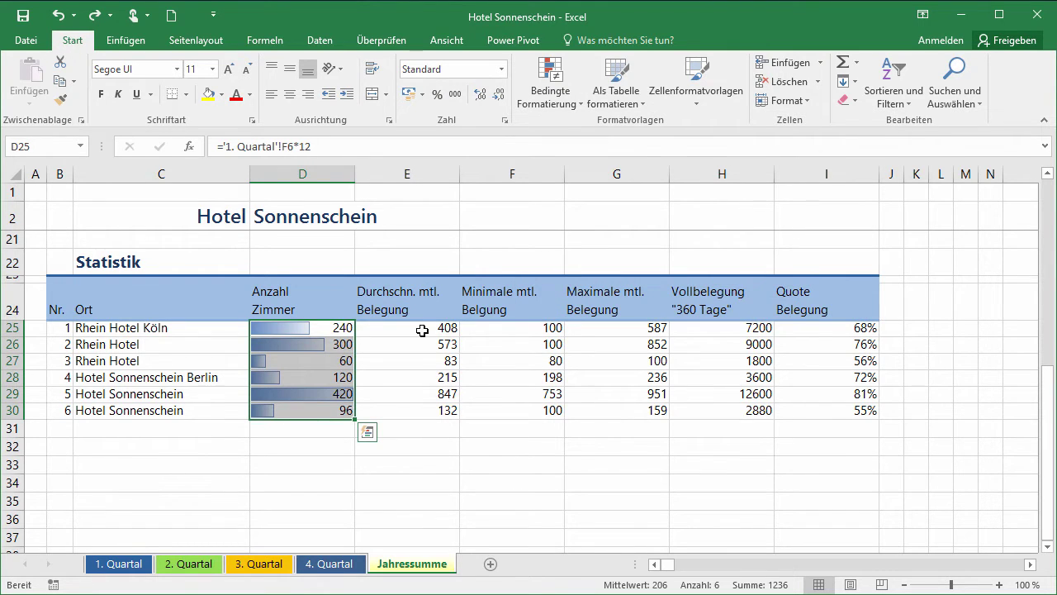
left_click_drag(422, 330, 421, 411)
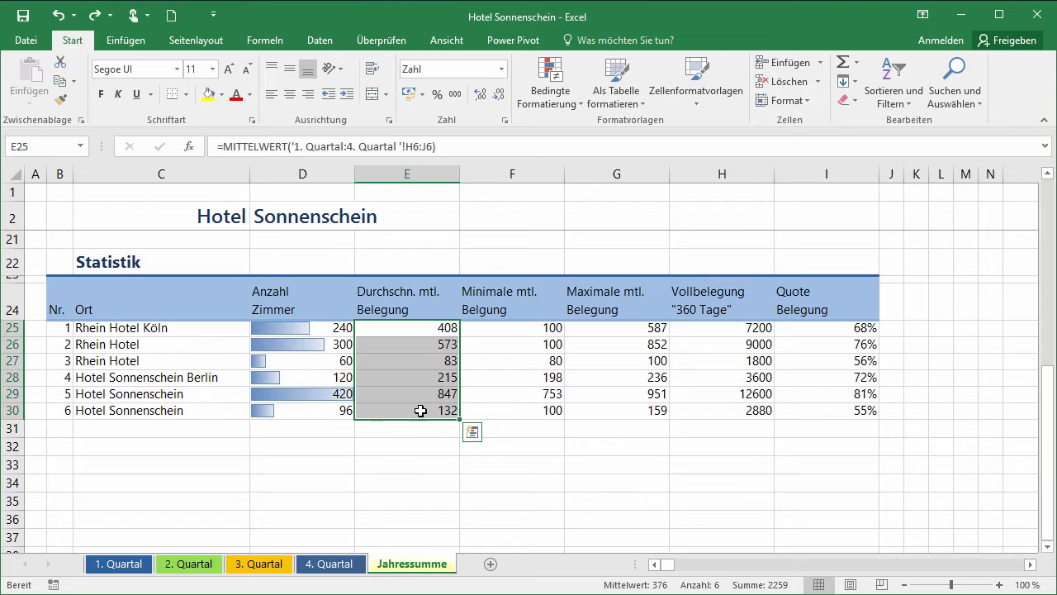
- Apply solid green data bars to the average occupancy values in E25:E30
left_click(550, 93)
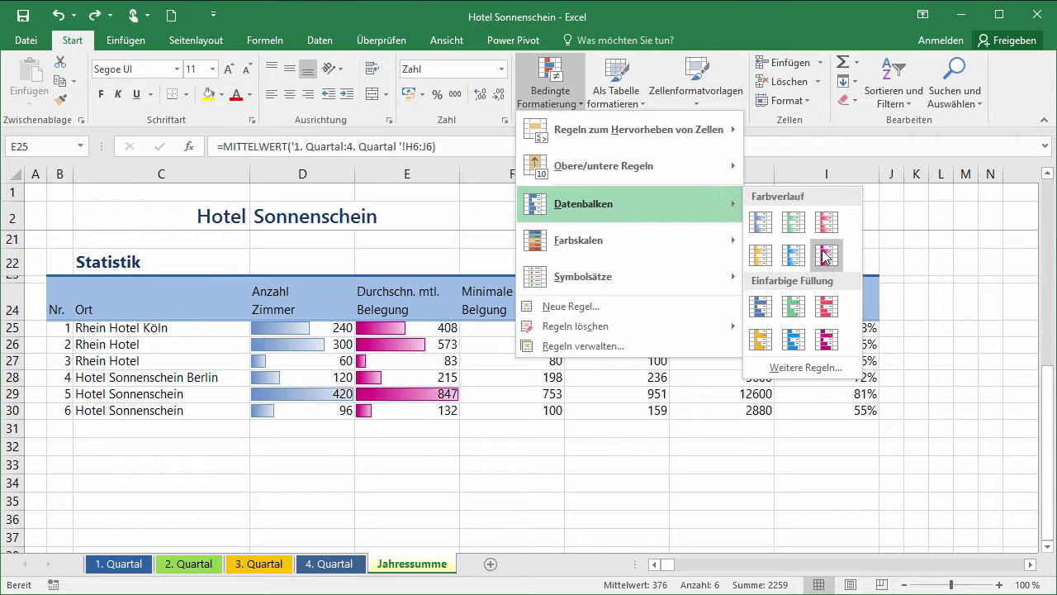
left_click(791, 306)
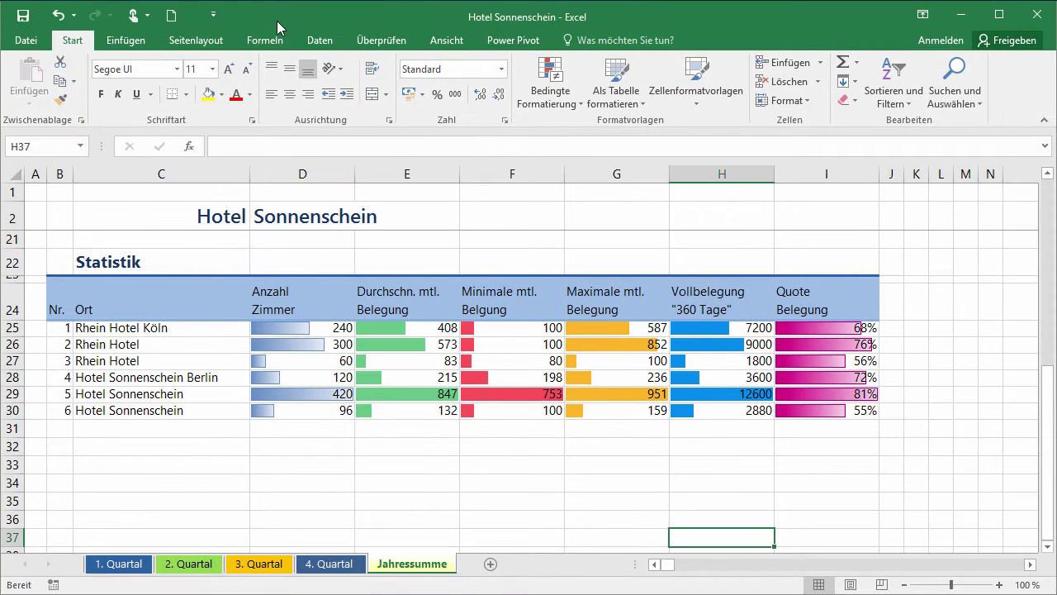
- Keep the custom CD-df-edv theme colour scheme from the Seitenlayout Farben list
left_click(217, 47)
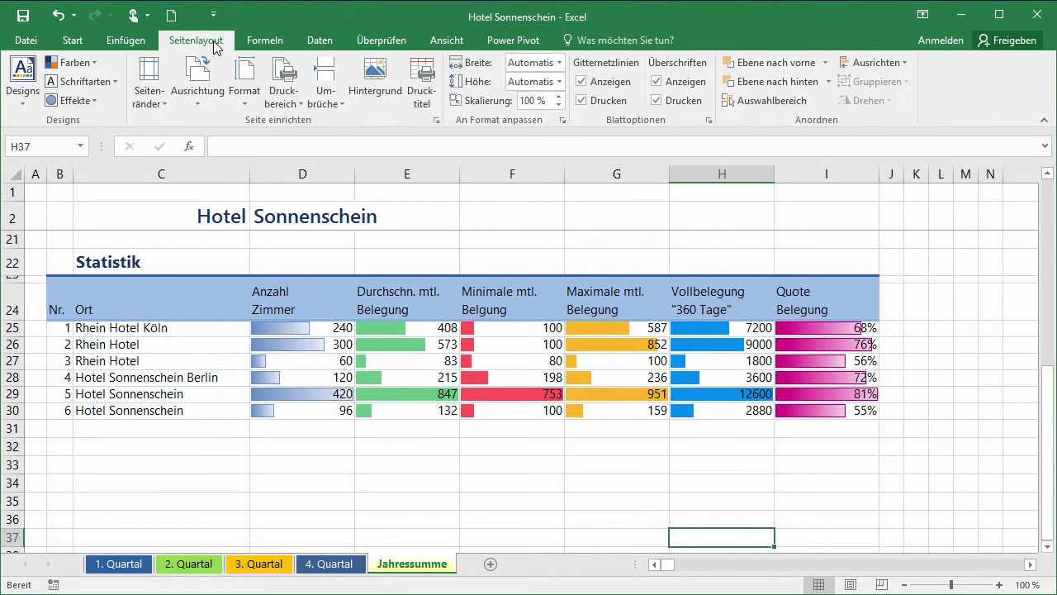
left_click(93, 64)
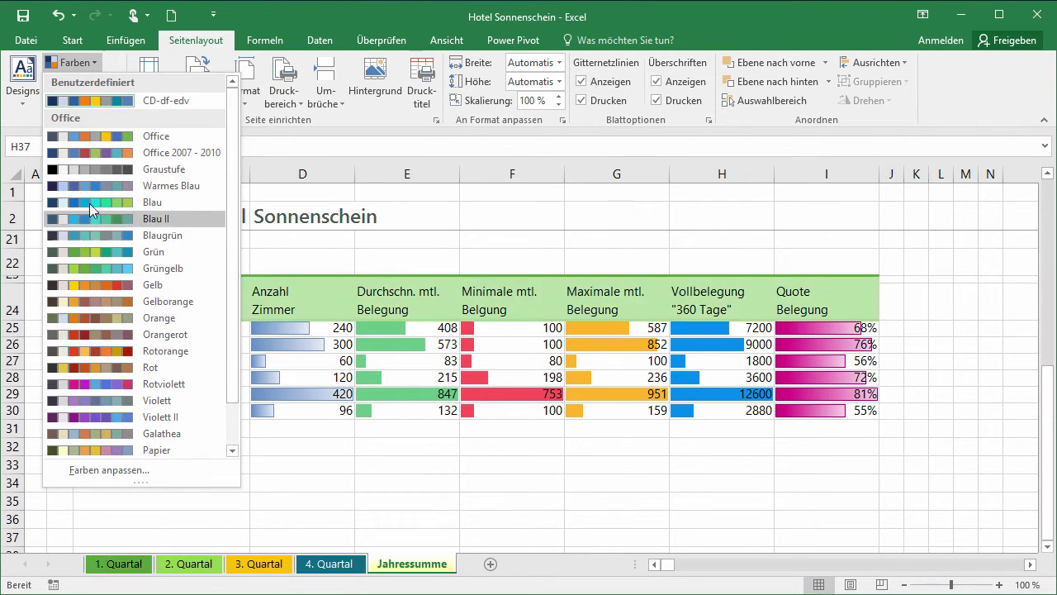
left_click(93, 102)
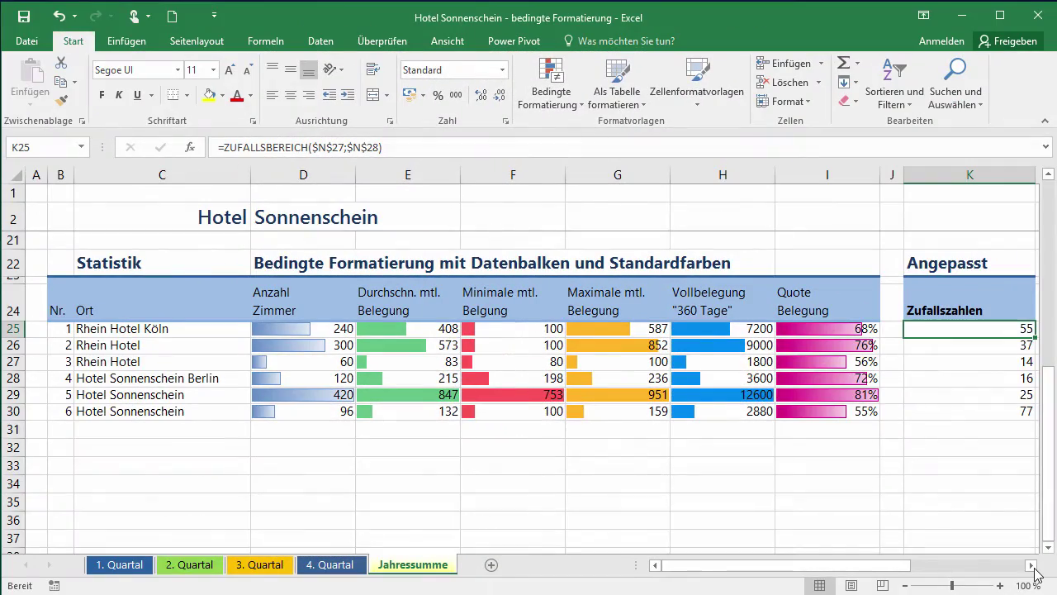
- Scroll to the Angepasst area, recalculate with F9, and select the Zufallszahlen K25:K30
left_click(1032, 566)
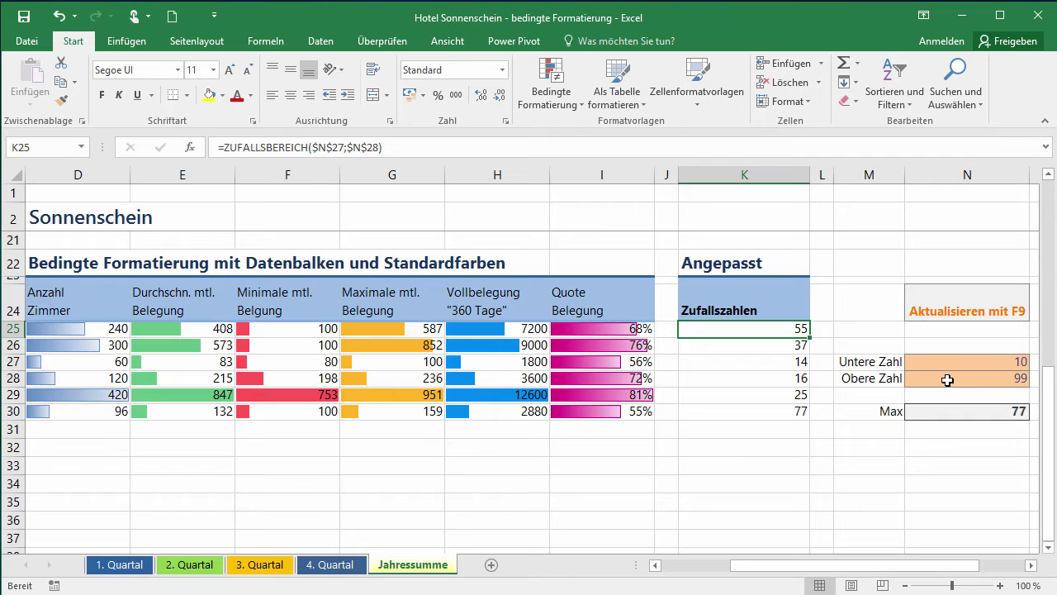
key("F9")
key("F9")
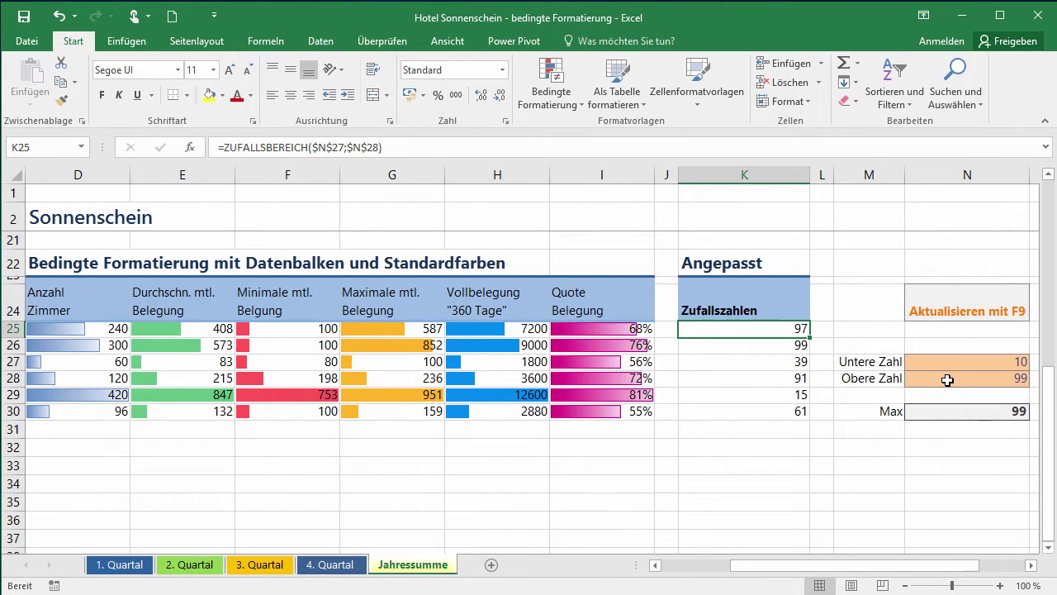
key("F9")
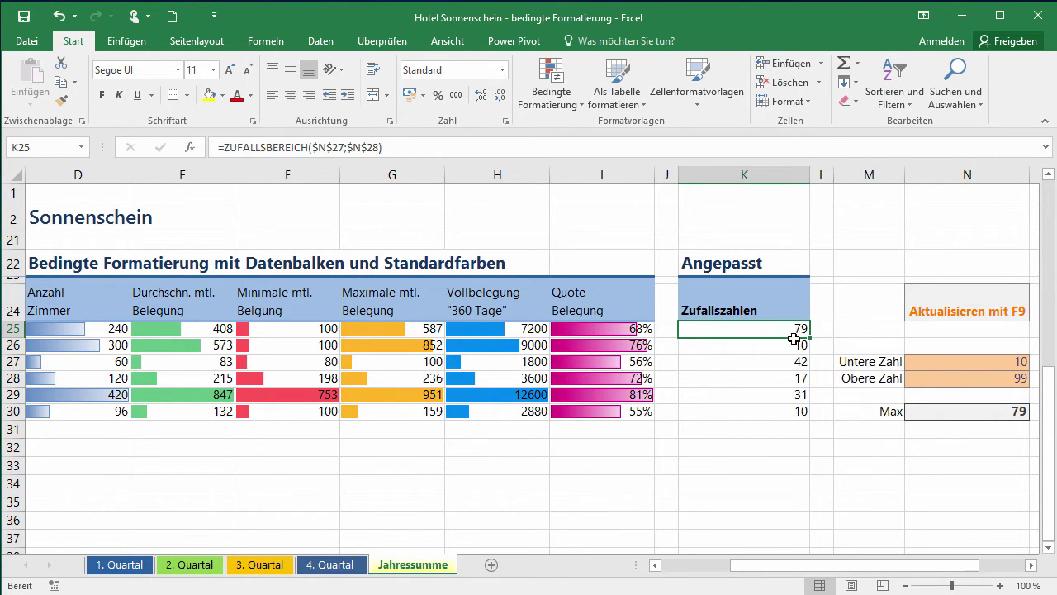
left_click_drag(794, 331, 795, 411)
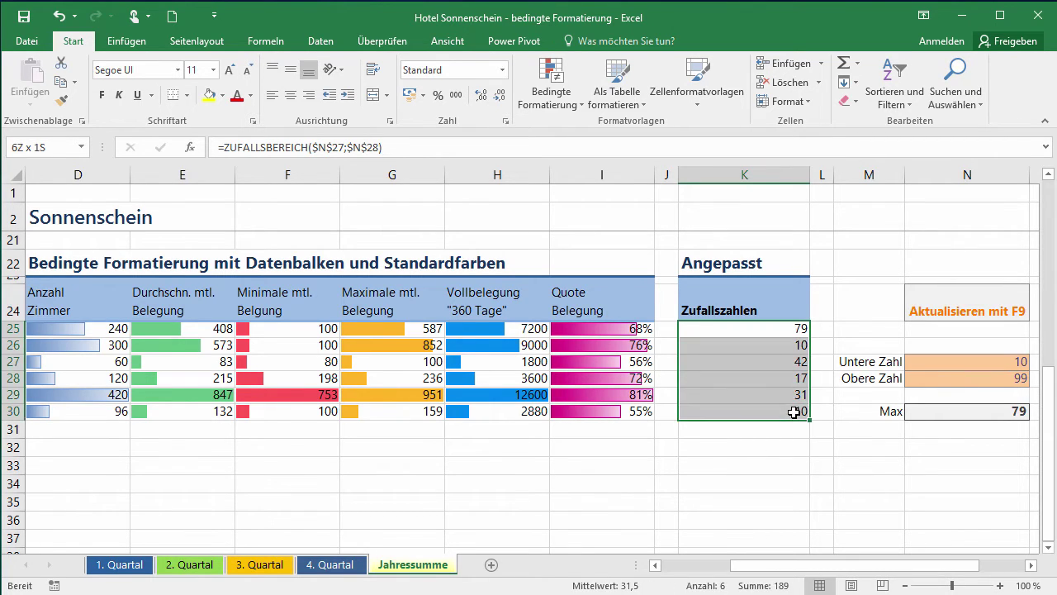
- Apply solid blue data bars to the Zufallszahlen in K25:K30
left_click(551, 99)
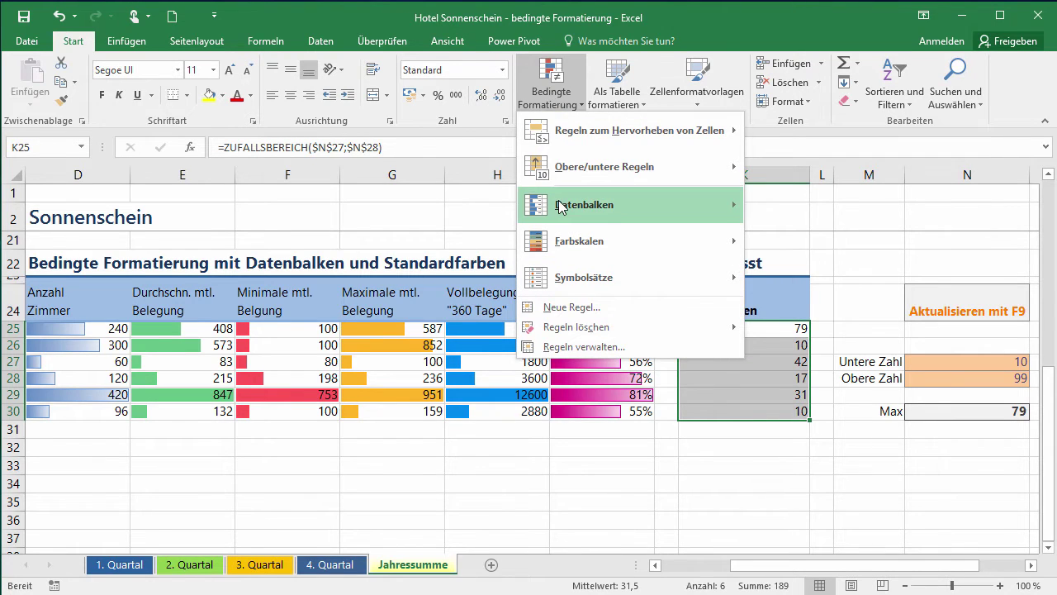
mouse_move(566, 205)
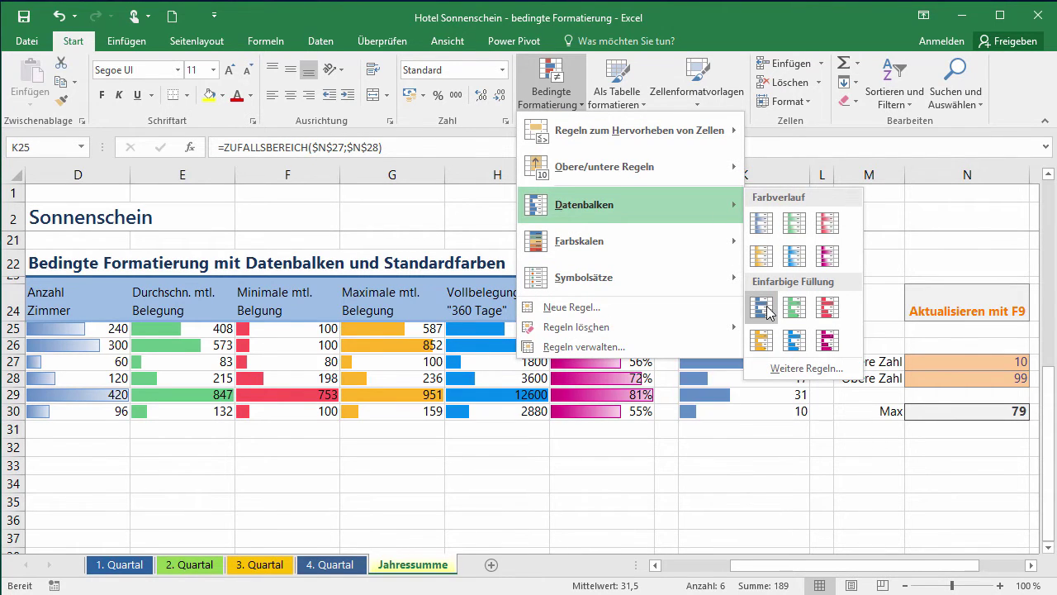
left_click(765, 310)
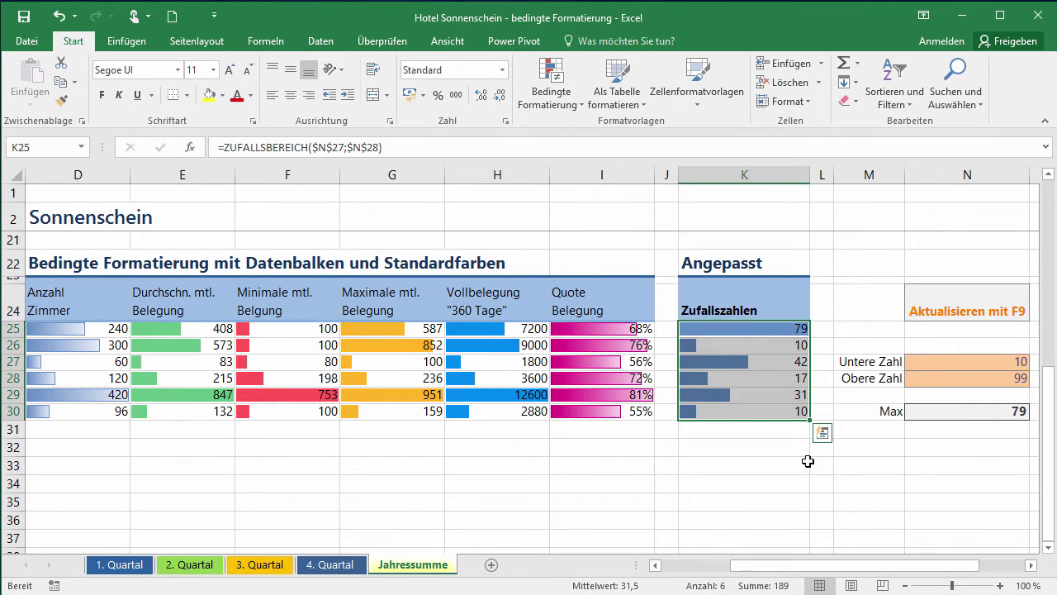
- Regenerate the random values and reselect K25:K30
left_click(763, 453)
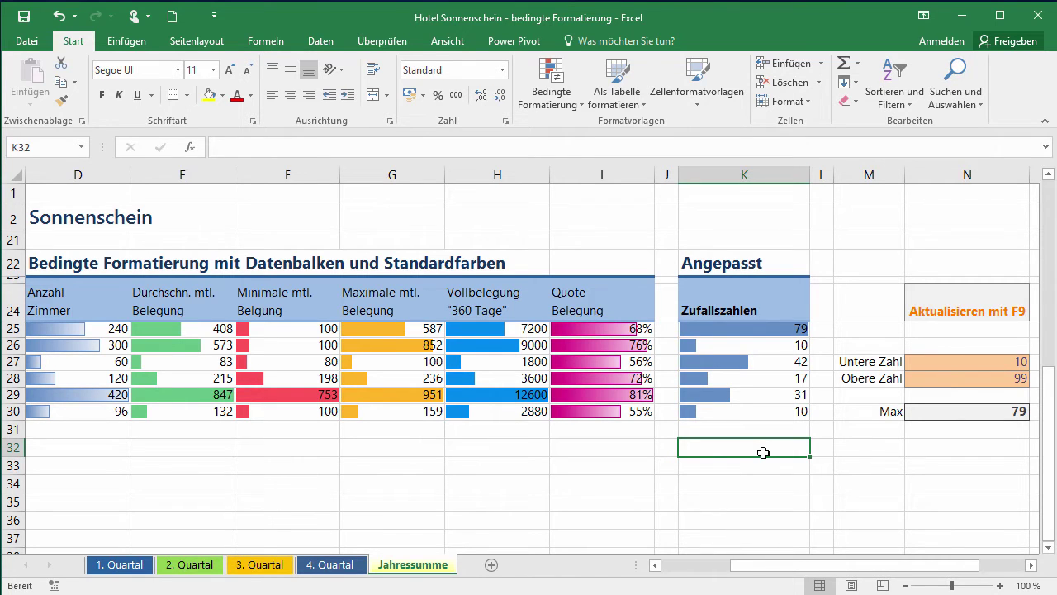
left_click(749, 328)
key("ctrl+v")
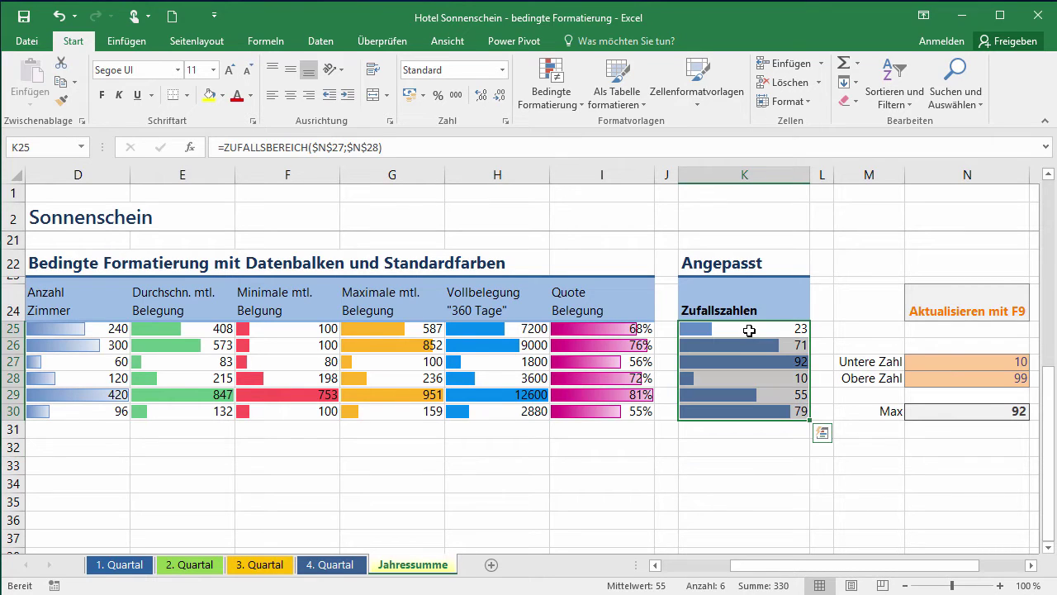
left_click_drag(749, 329, 740, 406)
left_click(551, 106)
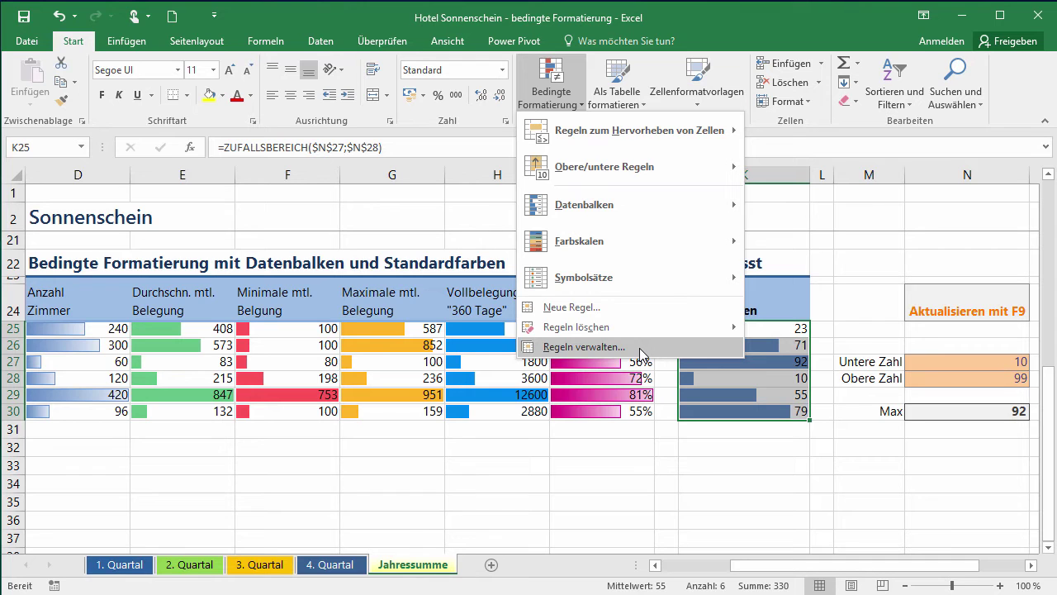
- In the Rules Manager, show rules for Aktuelle Auswahl and select the K25:K30 data bar rule
left_click(643, 350)
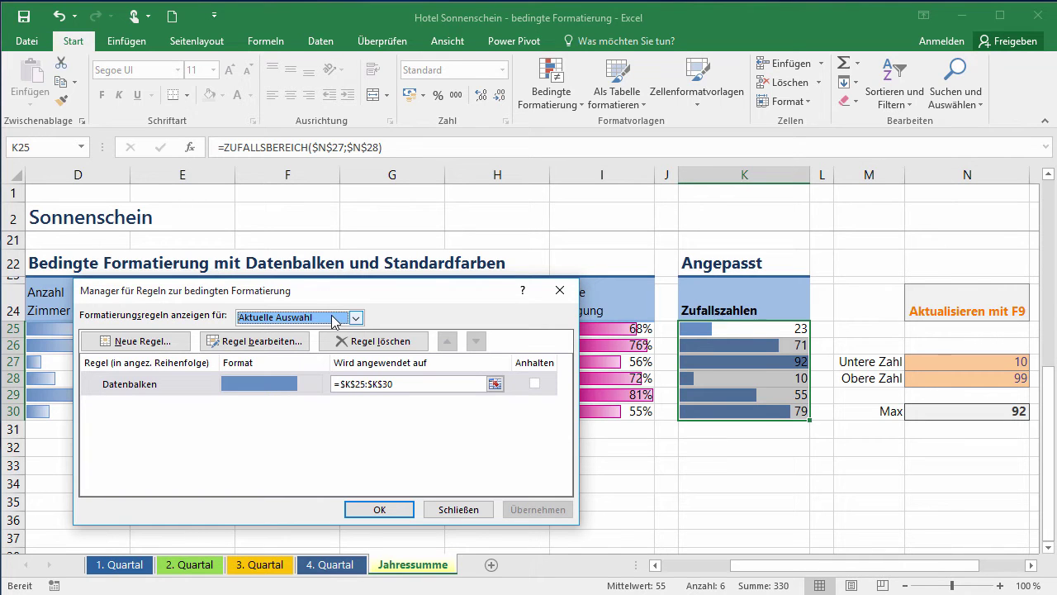
left_click(335, 319)
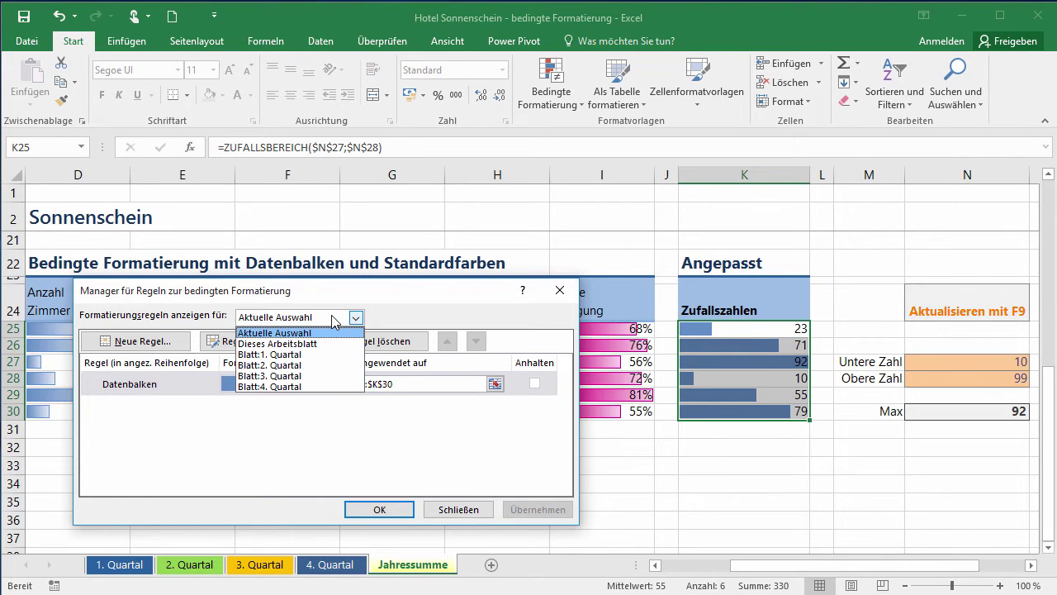
left_click(327, 343)
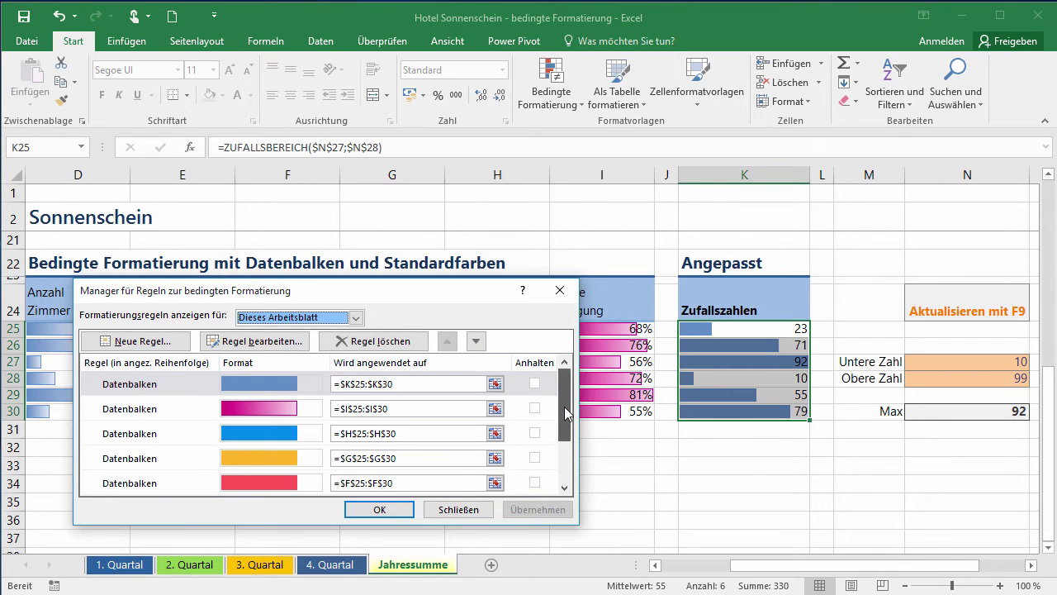
scroll(567, 413, "down", 2)
left_click_drag(565, 466, 557, 377)
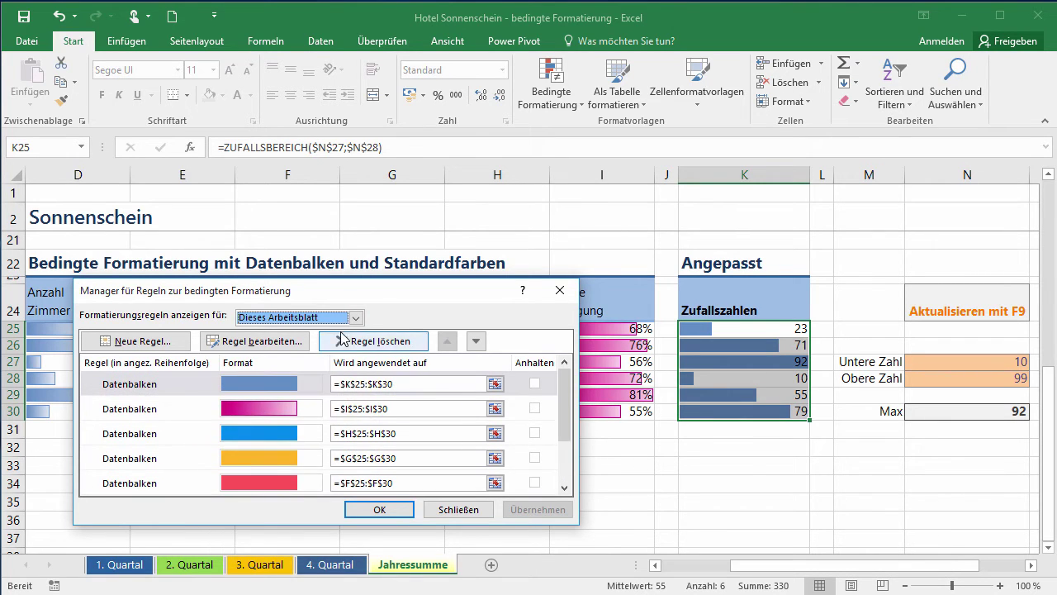
left_click(355, 317)
left_click(311, 331)
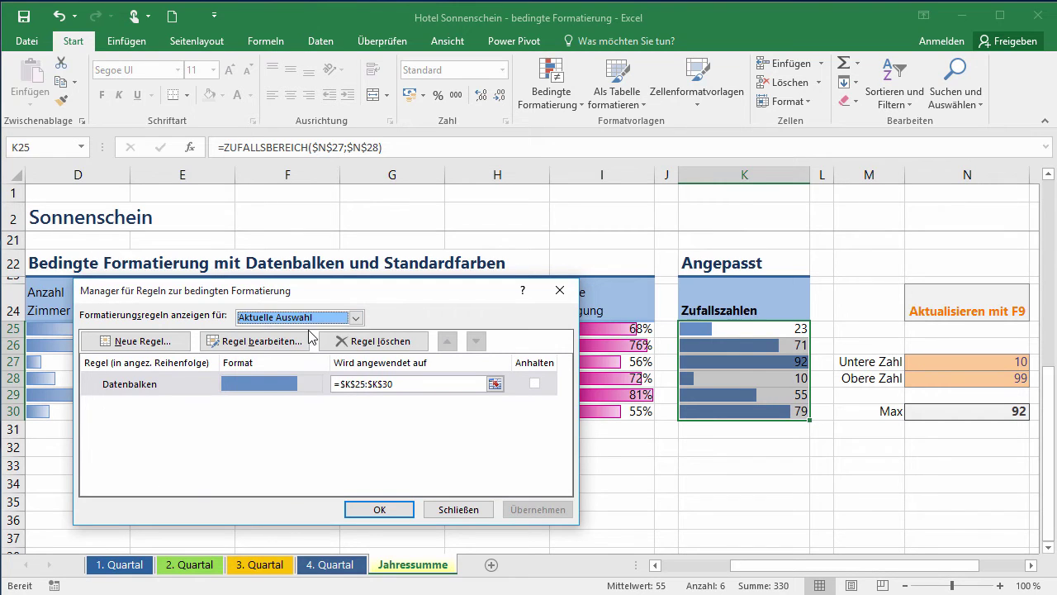
left_click(173, 385)
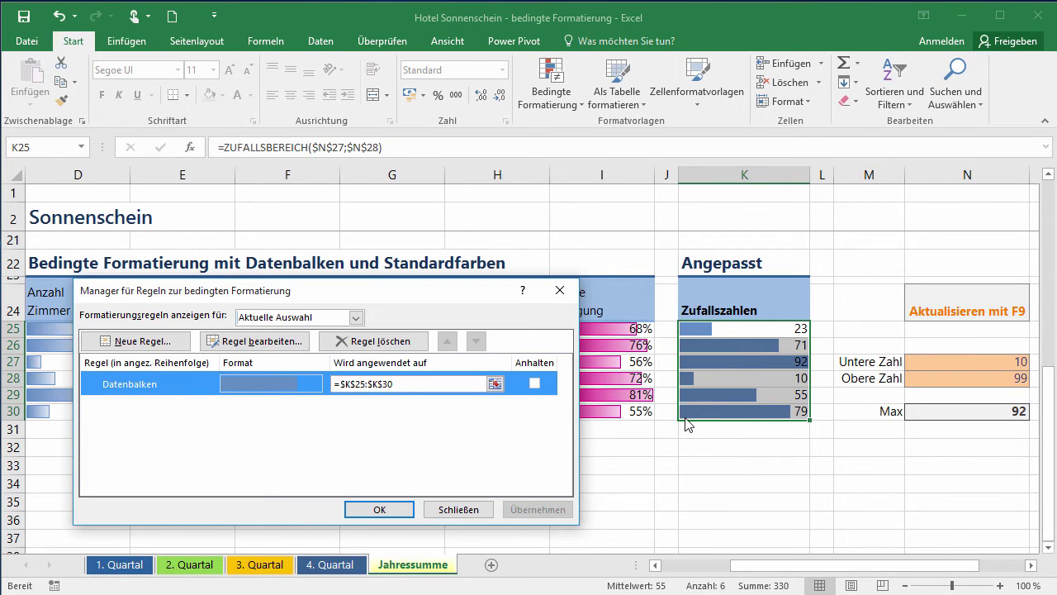
key("F9")
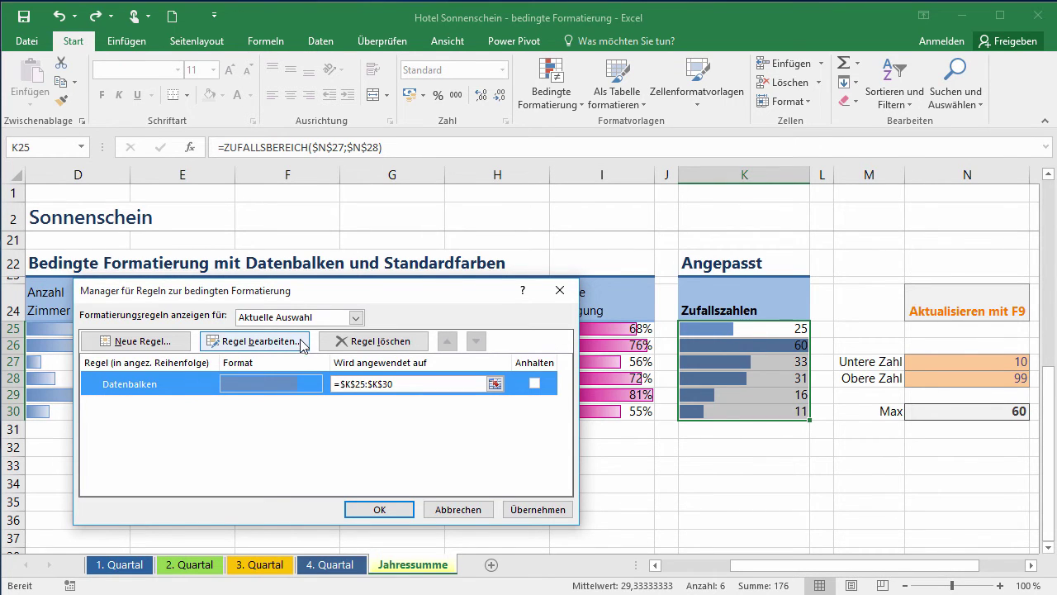
- Edit the data bar rule and change its bar colour to Blau, Akzent 1
left_click(298, 342)
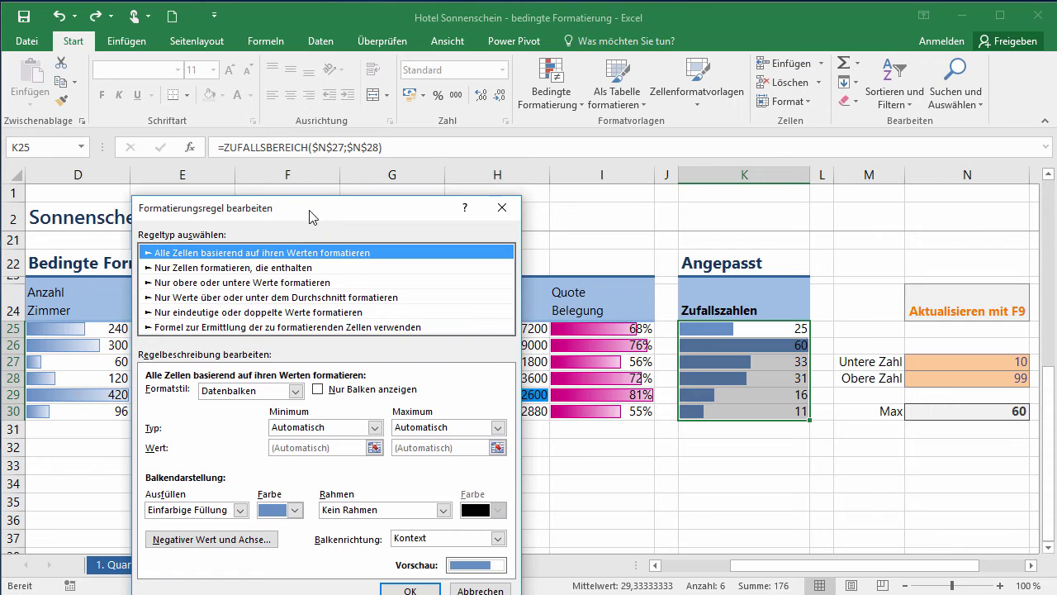
left_click_drag(311, 216, 450, 122)
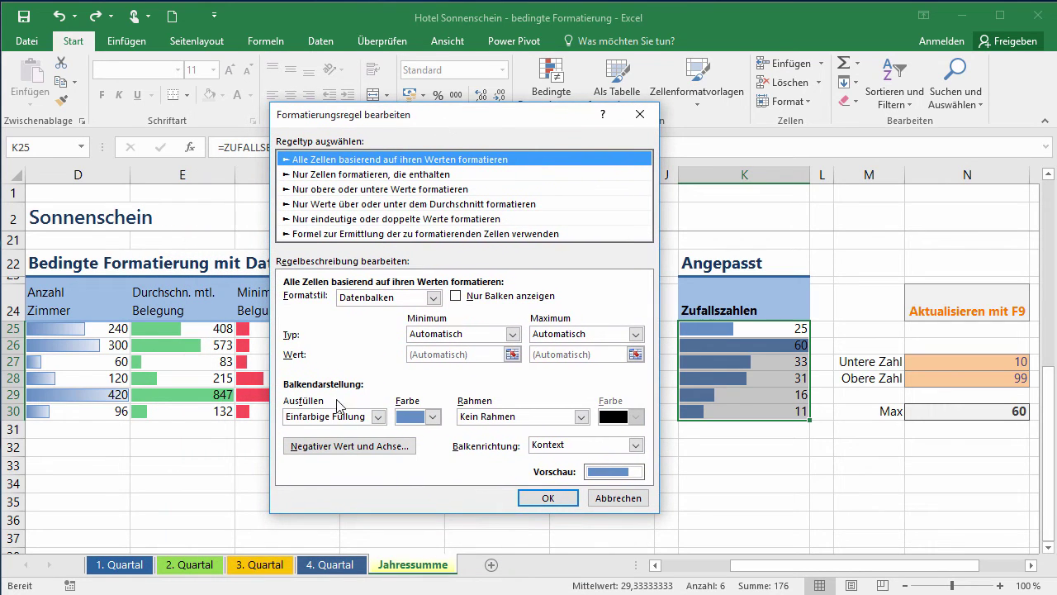
left_click(433, 417)
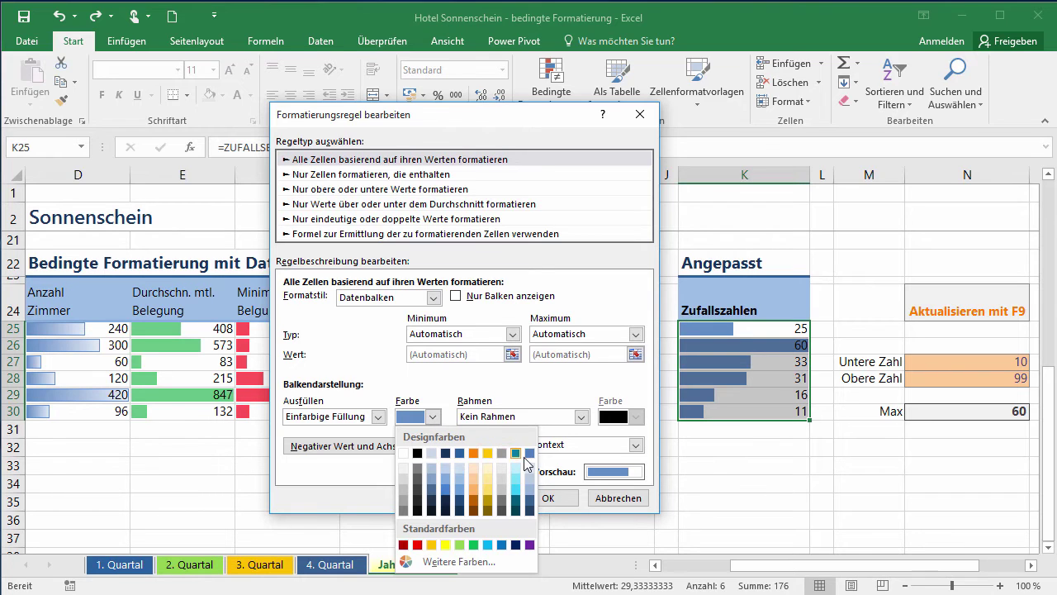
left_click(461, 453)
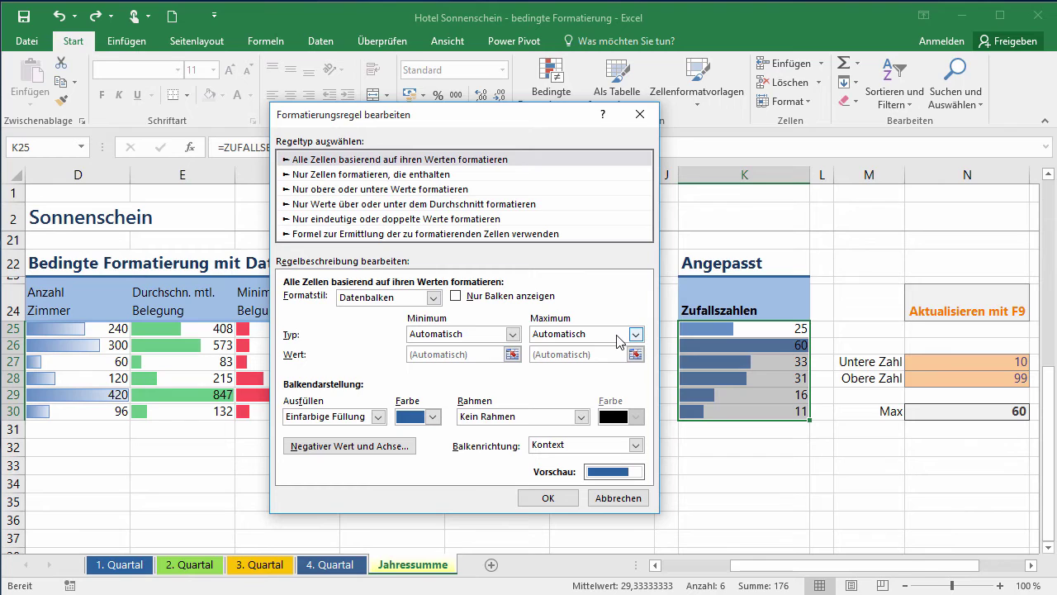
- Set the data bar Maximum to the formula =$N$30*2 and confirm the rule
left_click(618, 341)
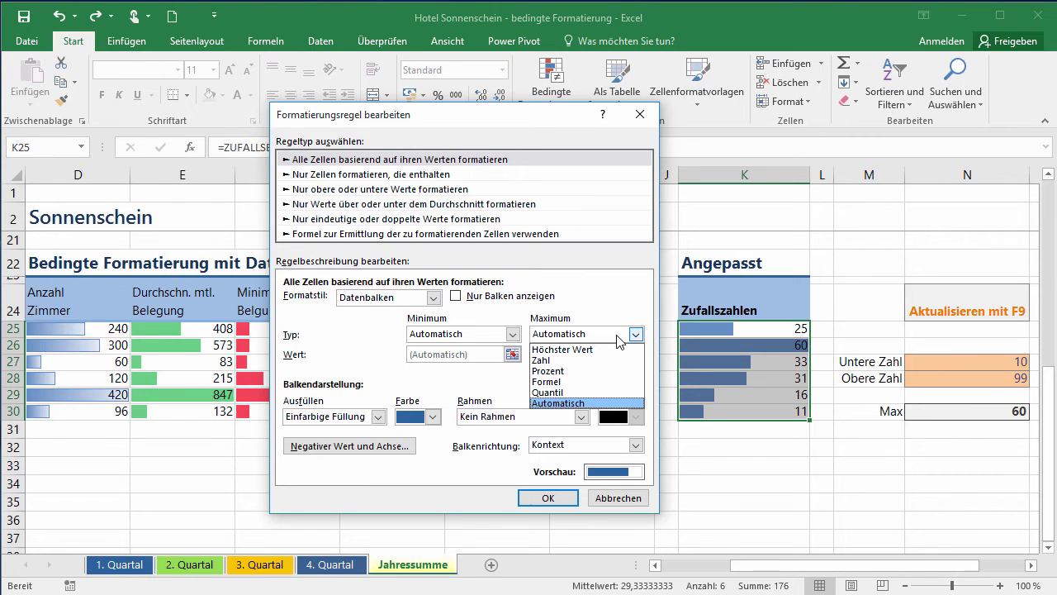
left_click(561, 383)
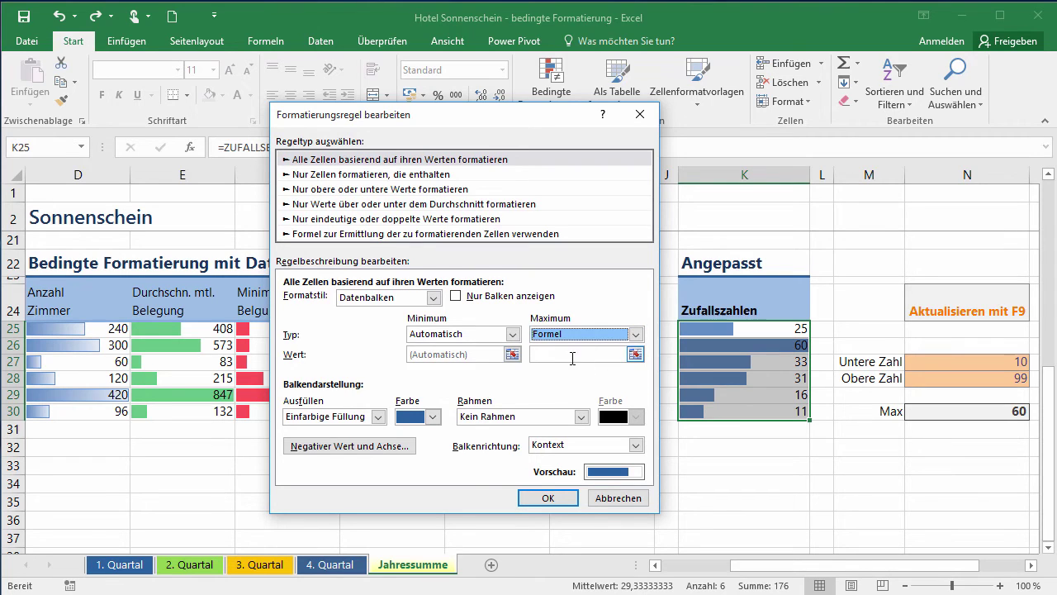
left_click(562, 355)
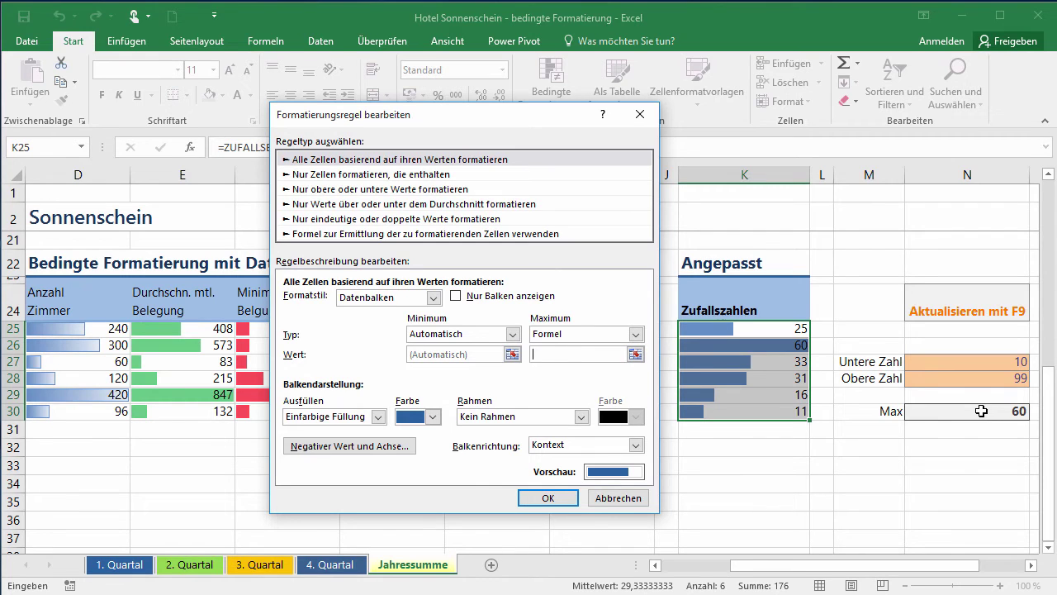
left_click(981, 410)
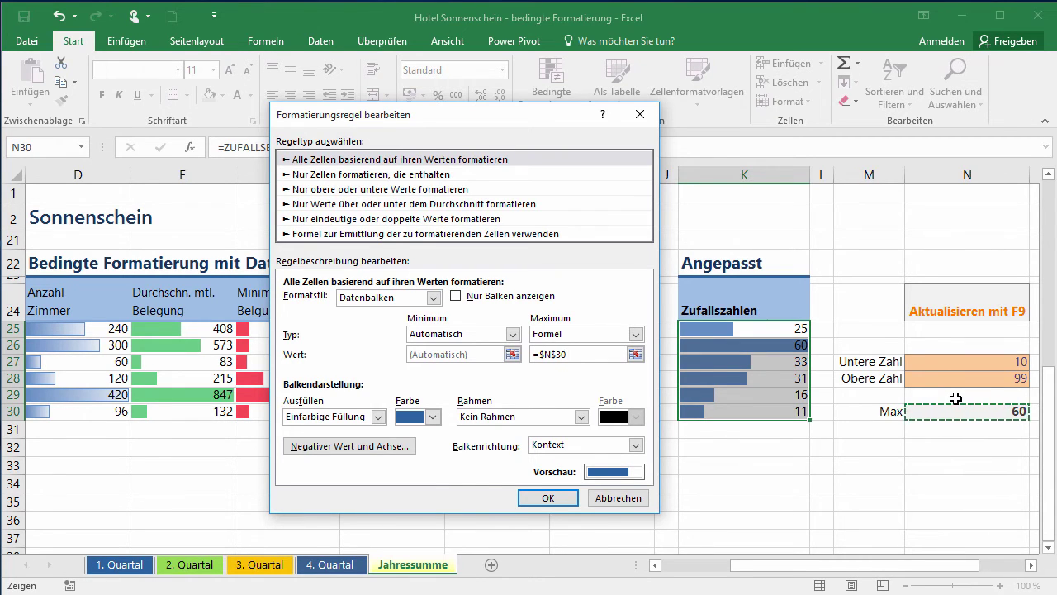
type("*")
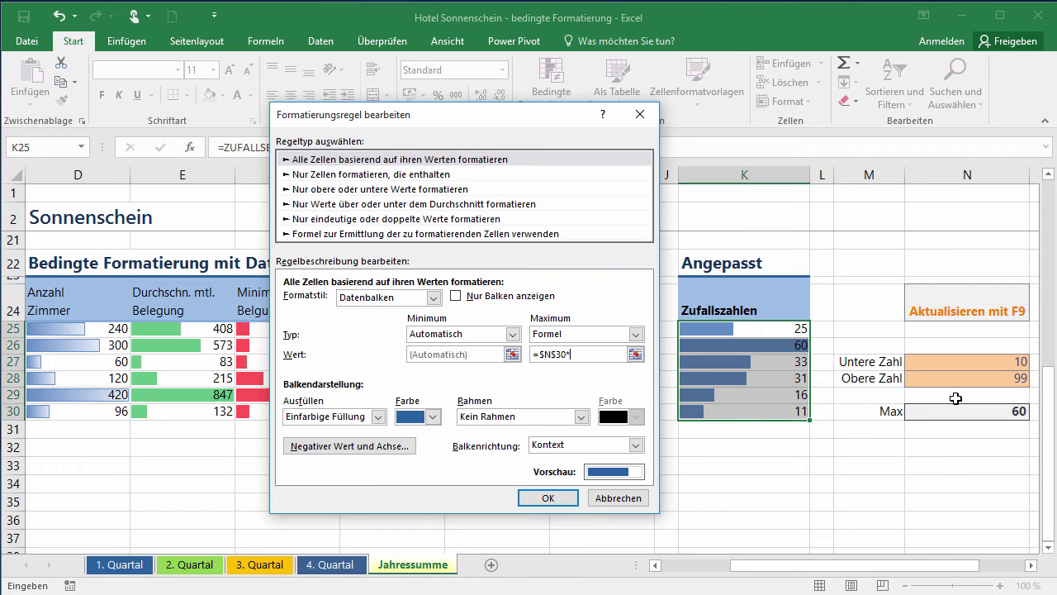
type("2")
left_click(567, 503)
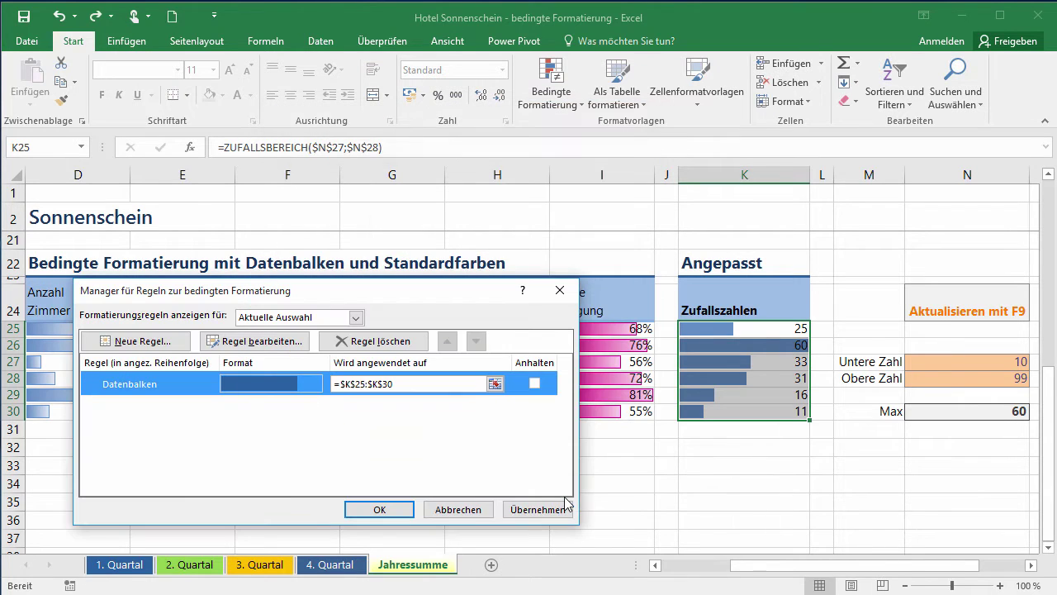
- Apply the rule, select N24, and recalculate the random numbers four times with F9
left_click(400, 509)
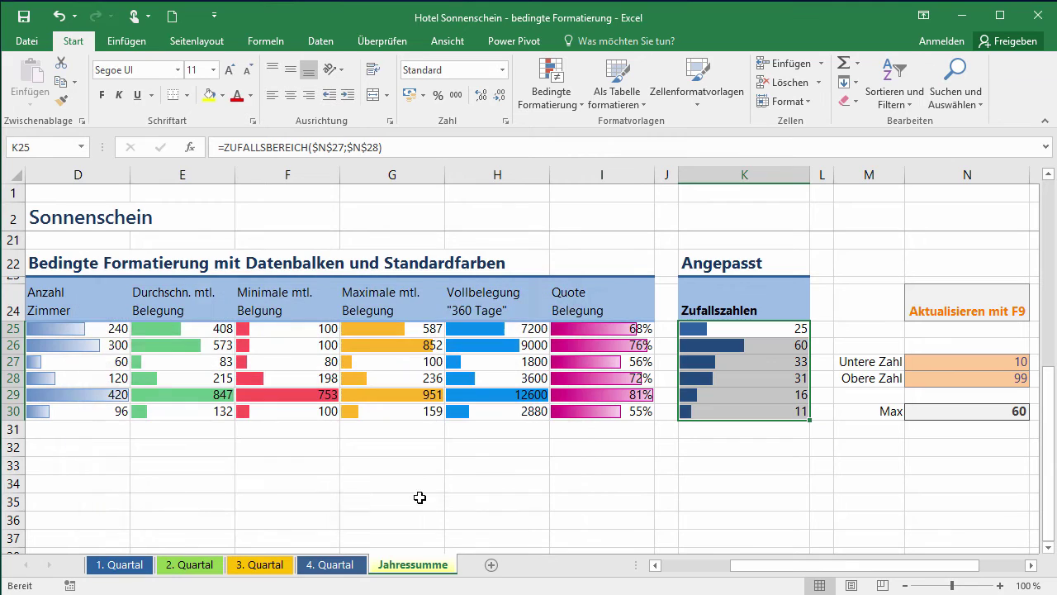
left_click(928, 310)
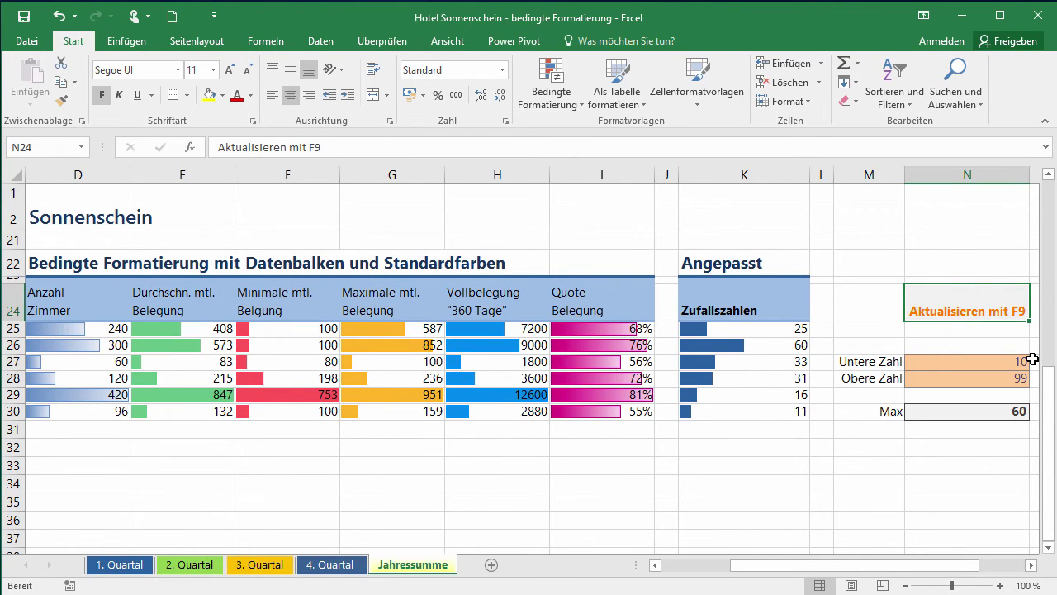
key("F9")
key("F9")
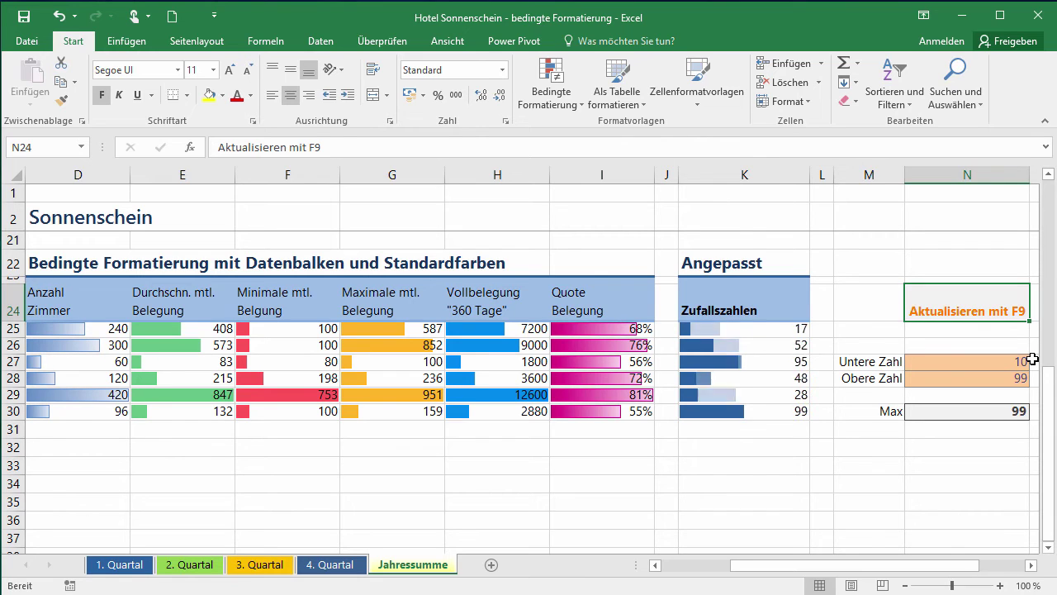
key("F9")
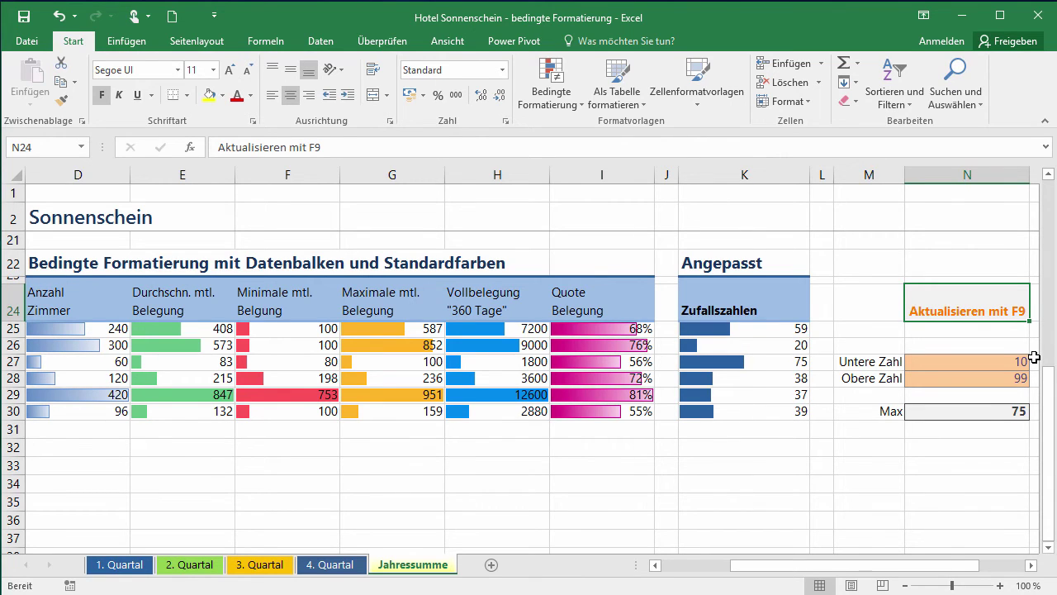
key("F9")
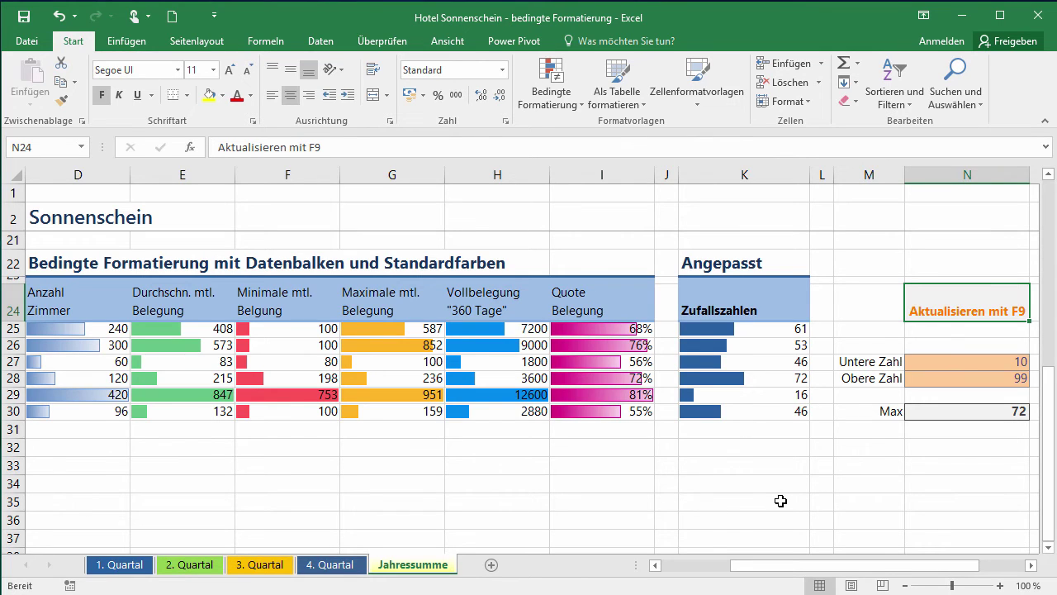
key("F9")
key("F9")
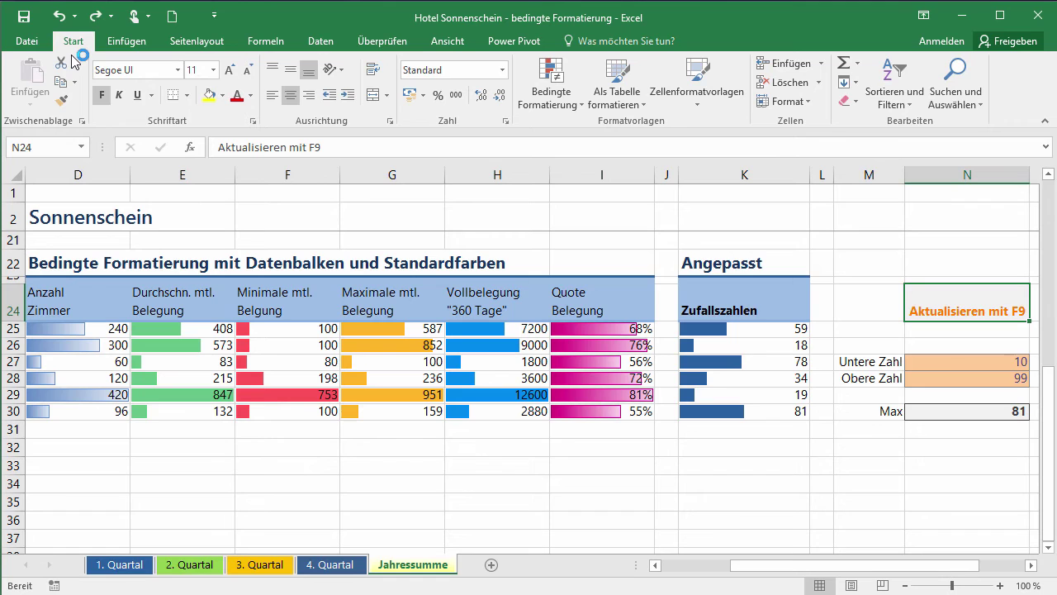
- Apply the Rotorange theme colours via Seitenlayout > Farben, then select the random numbers in K25:K30
left_click(197, 42)
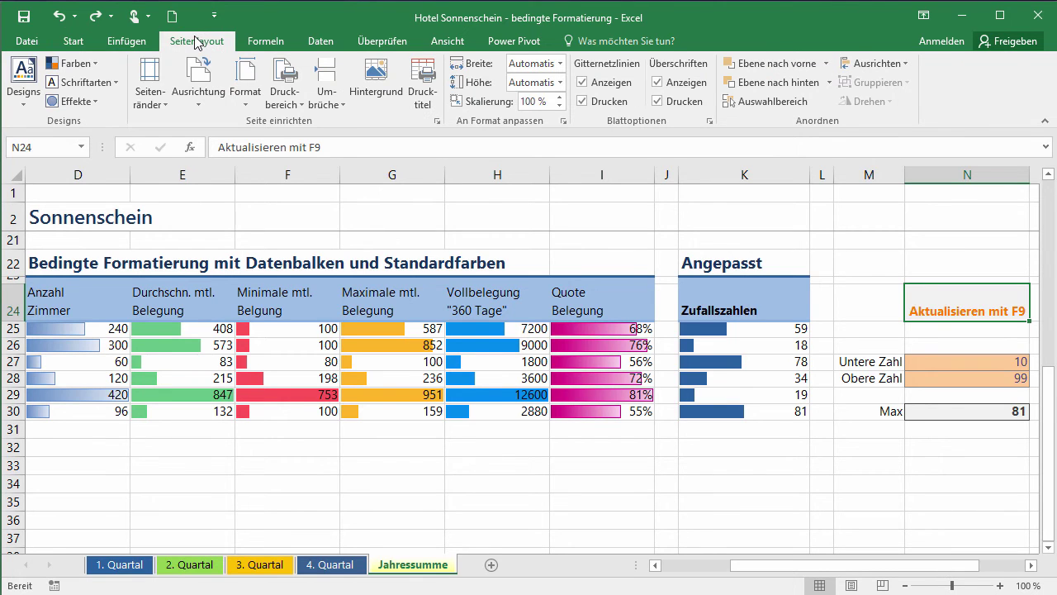
left_click(95, 65)
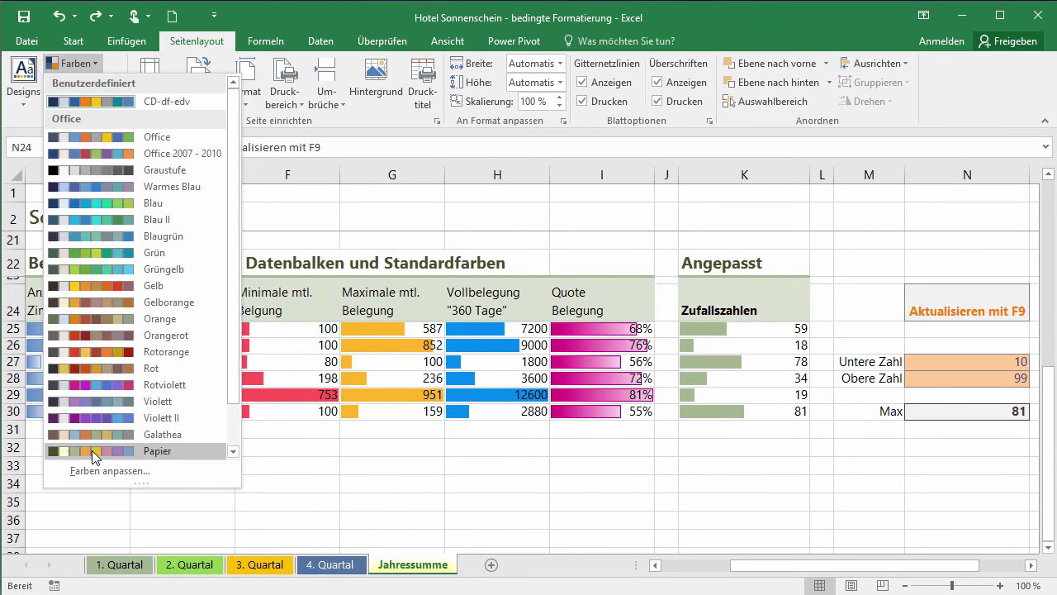
left_click(95, 352)
left_click_drag(702, 328, 702, 410)
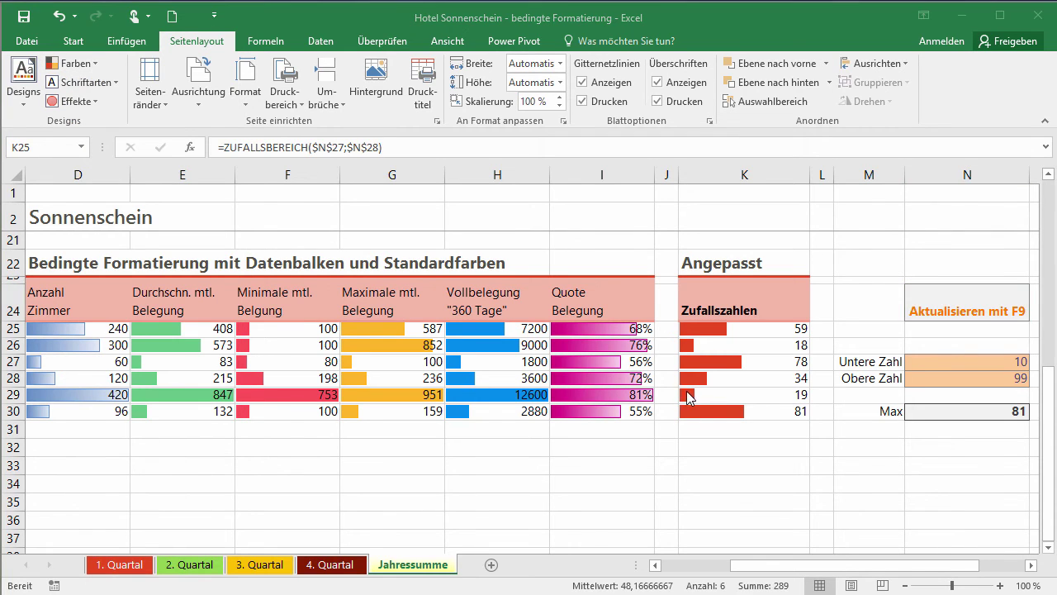
left_click(74, 41)
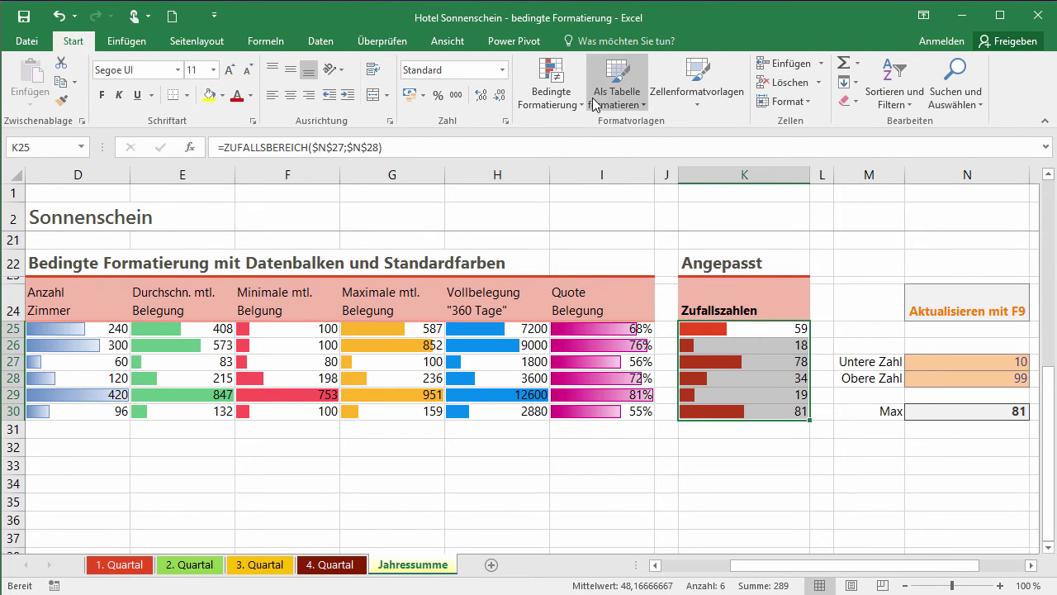
left_click(569, 100)
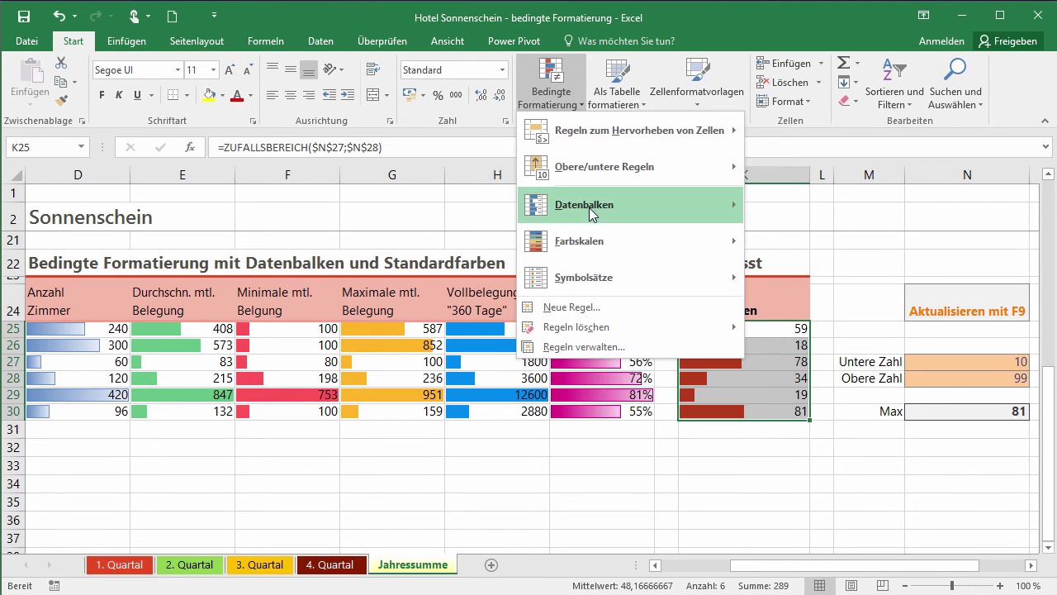
mouse_move(591, 212)
mouse_move(592, 247)
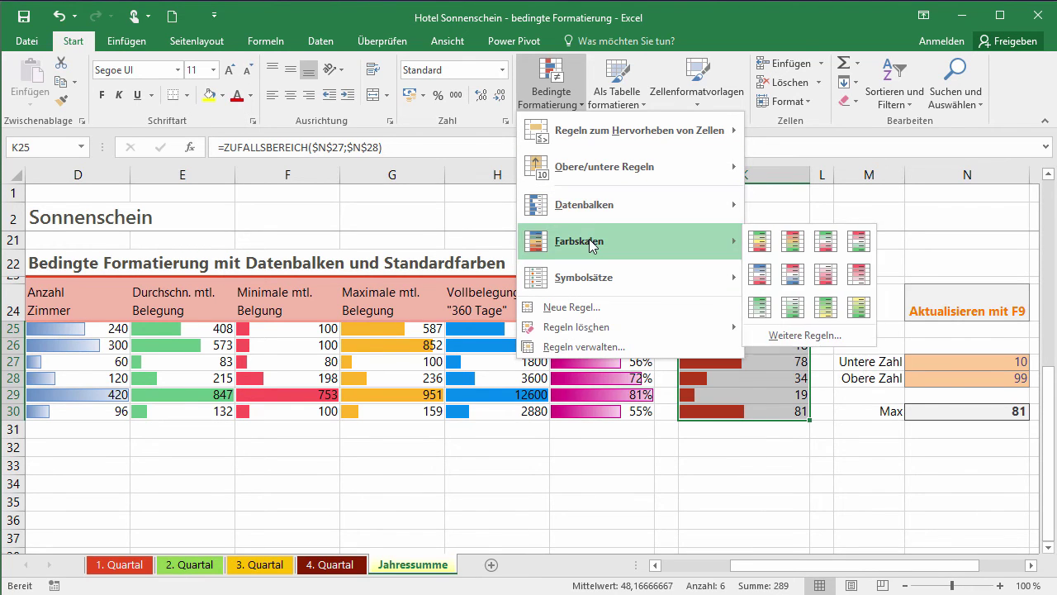
mouse_move(591, 276)
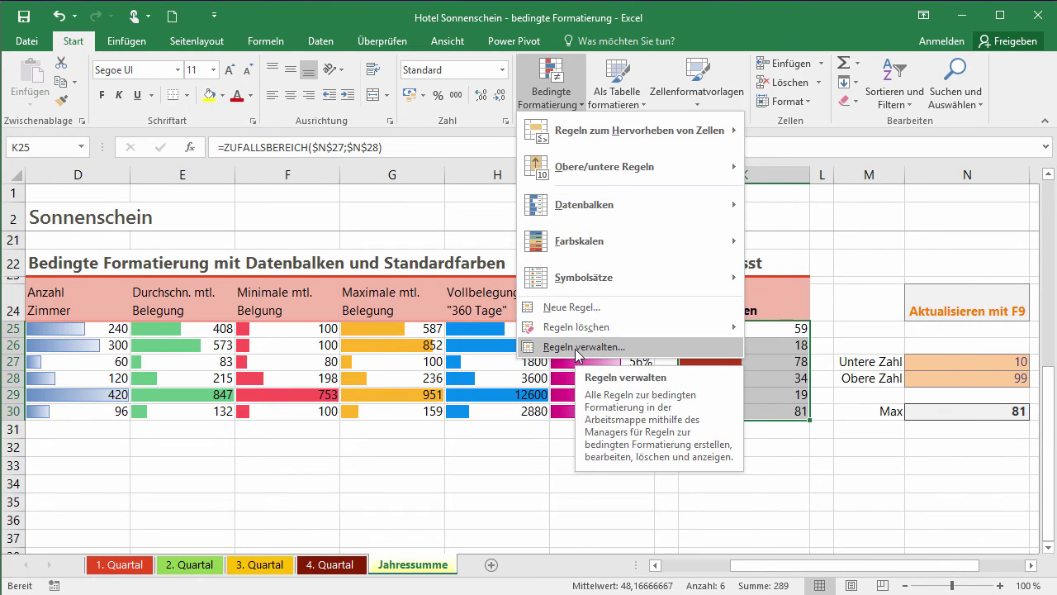
left_click(638, 353)
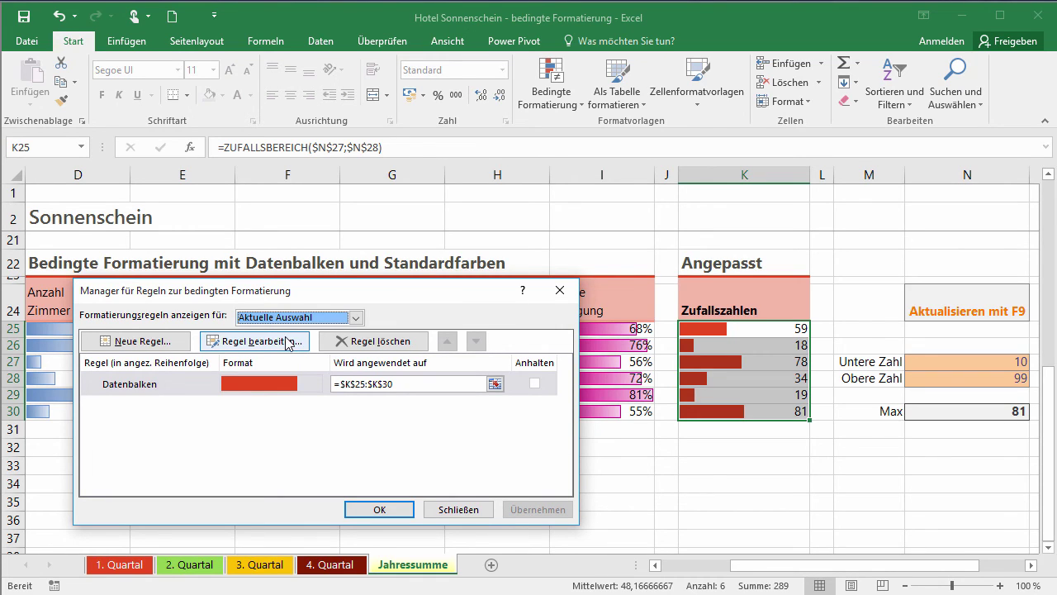
left_click(395, 505)
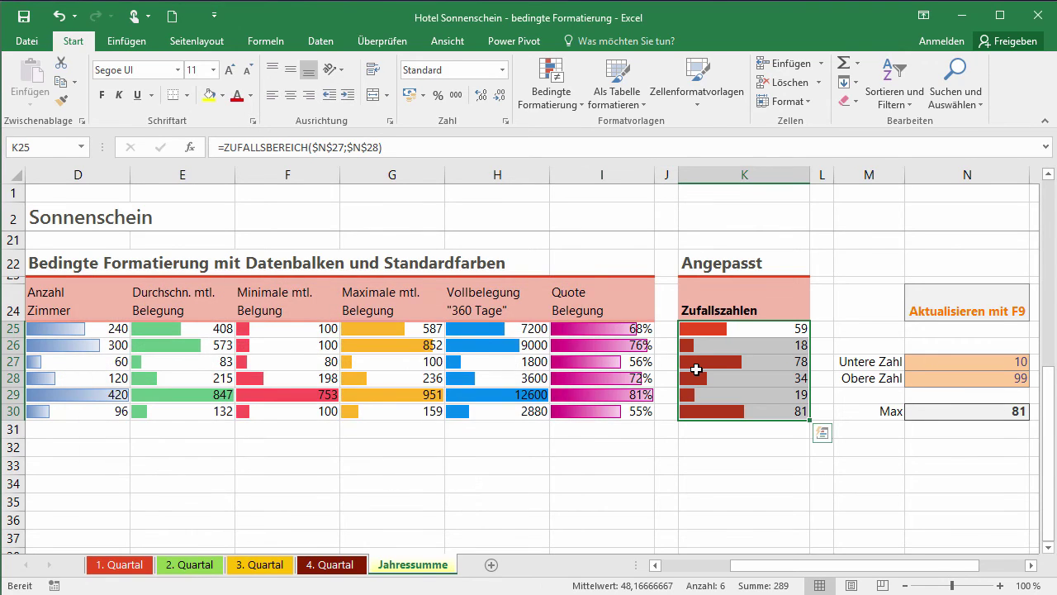